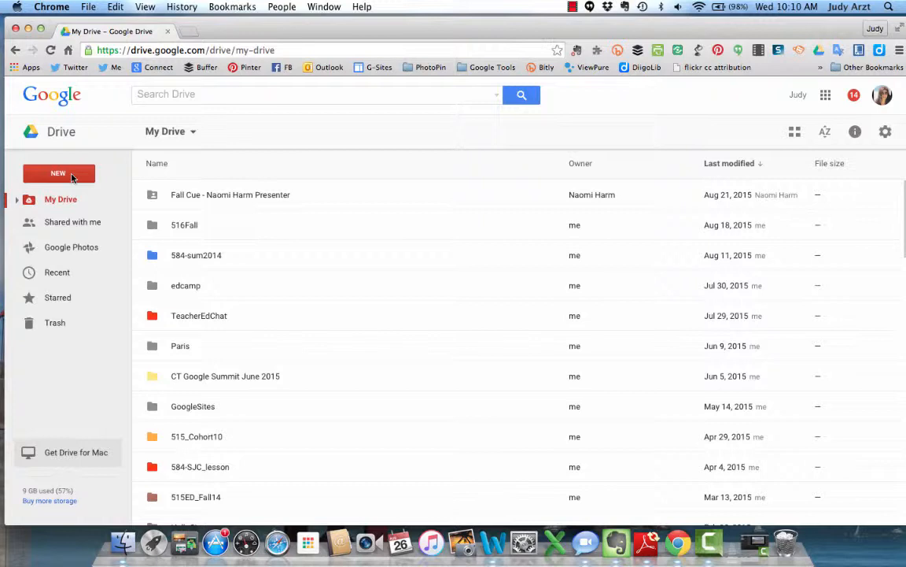
Step: Create a new folder named Education516 in My Drive
{"action": "left_click", "coordinate": [72, 176]}
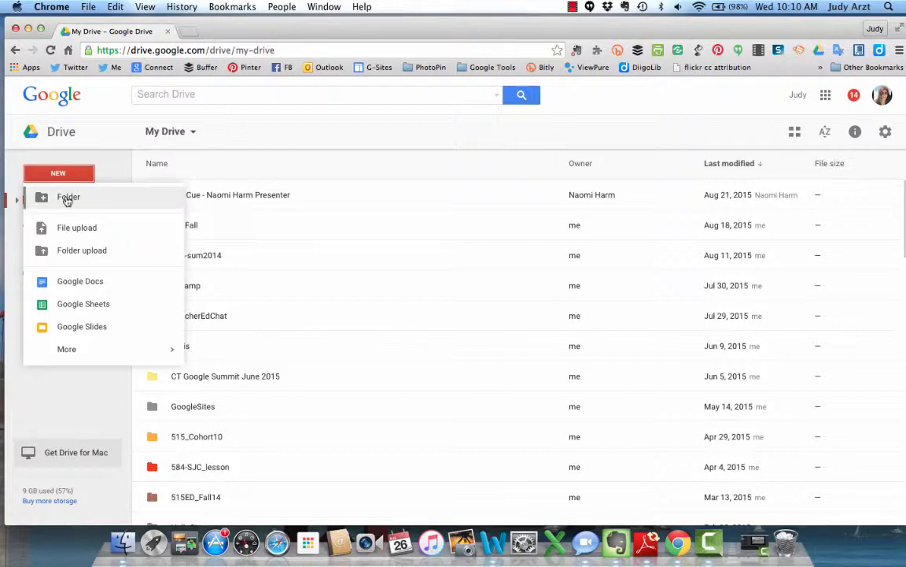
{"action": "left_click", "coordinate": [68, 198]}
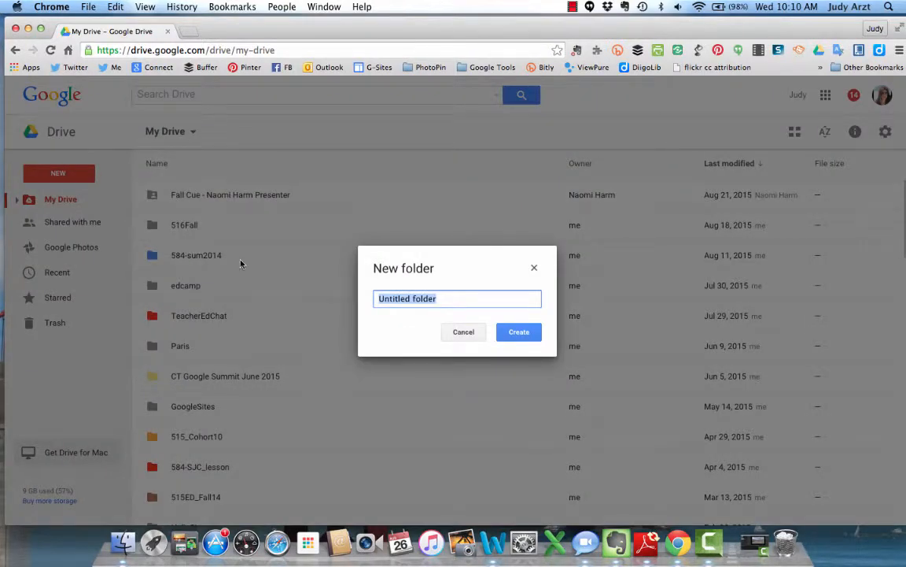
{"action": "type", "text": "Educ"}
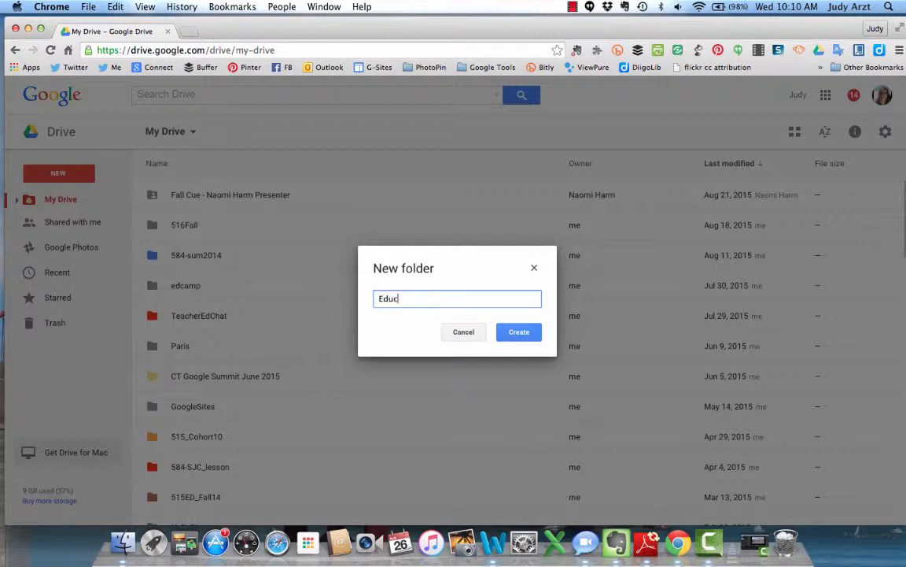
{"action": "type", "text": "ation516"}
{"action": "left_click", "coordinate": [519, 332]}
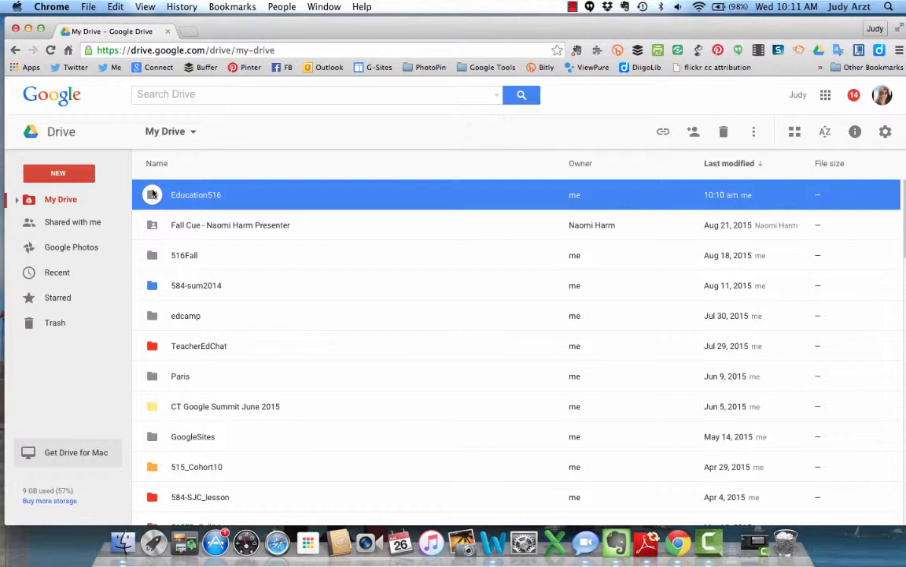
Step: Move the 516ED_Emails document from the recent files into the Education516 folder under My Drive
{"action": "left_click", "coordinate": [62, 274]}
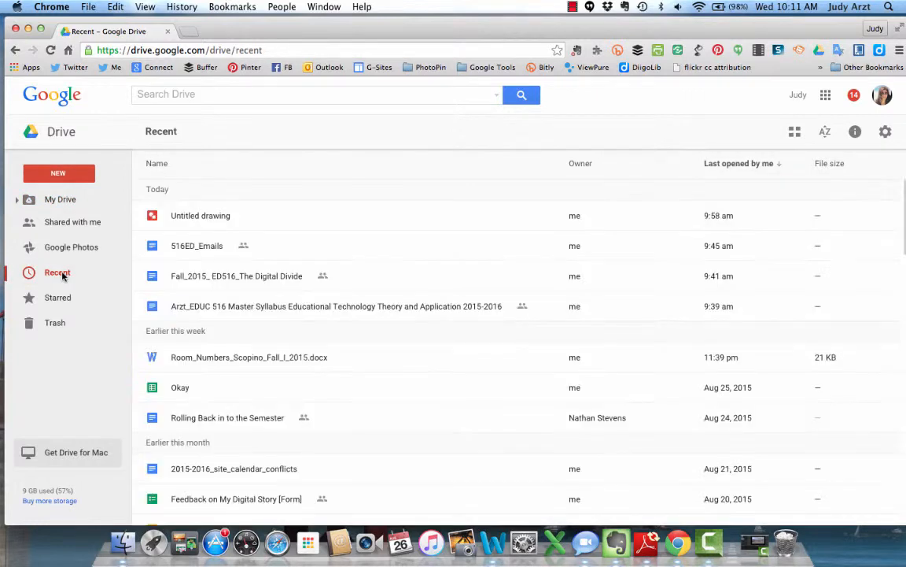
{"action": "left_click", "coordinate": [153, 249]}
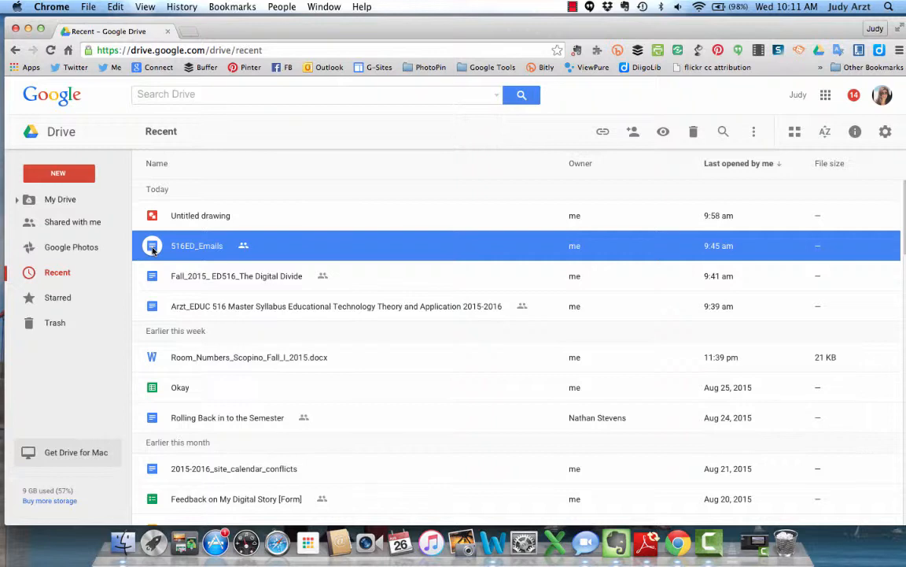
{"action": "left_click", "coordinate": [16, 201]}
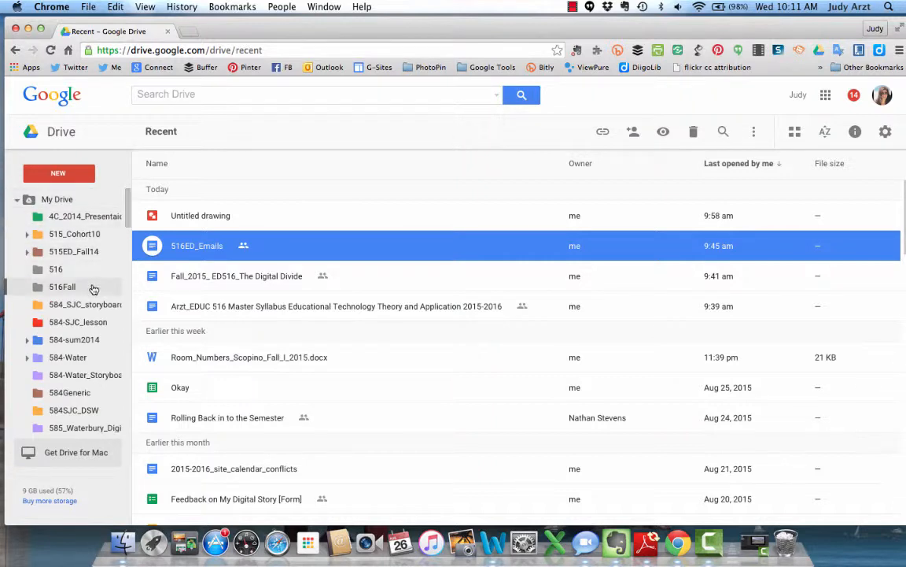
{"action": "scroll", "coordinate": [89, 287], "scroll_direction": "down", "scroll_amount": 10}
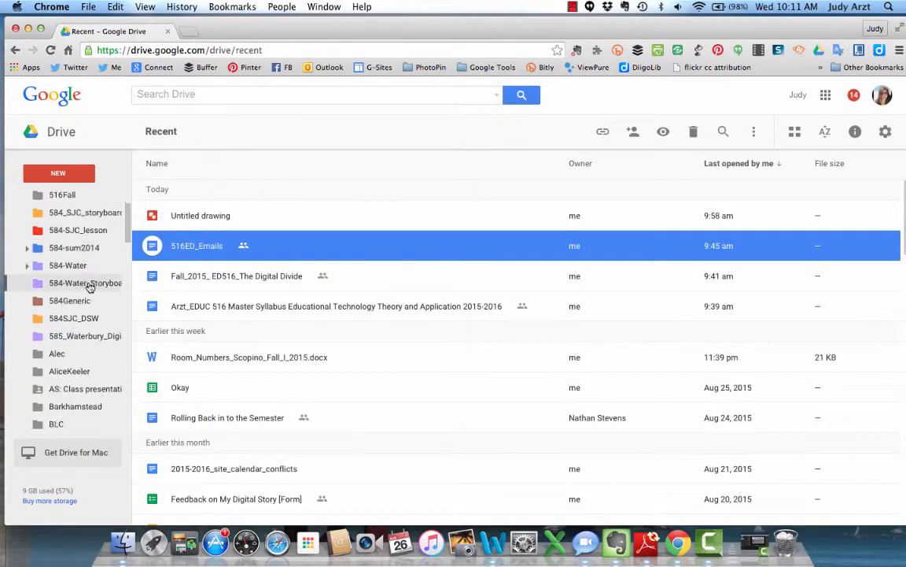
{"action": "scroll", "coordinate": [89, 287], "scroll_direction": "down", "scroll_amount": 7}
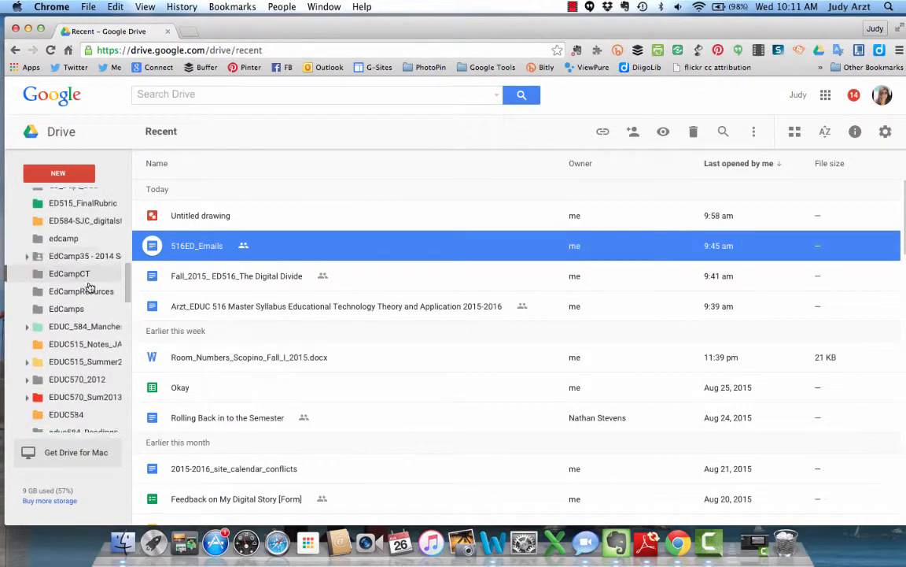
{"action": "scroll", "coordinate": [89, 287], "scroll_direction": "down", "scroll_amount": 6}
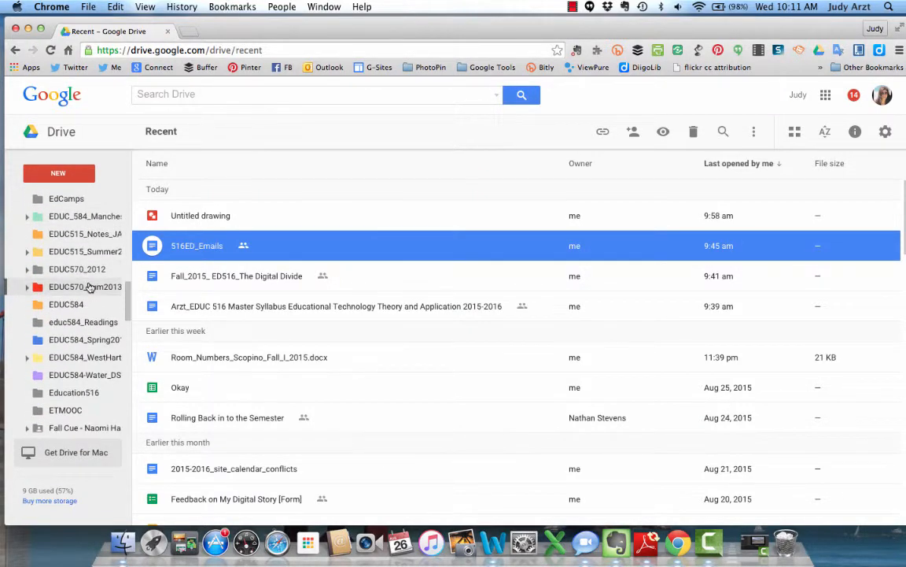
{"action": "scroll", "coordinate": [88, 287], "scroll_direction": "down", "scroll_amount": 2}
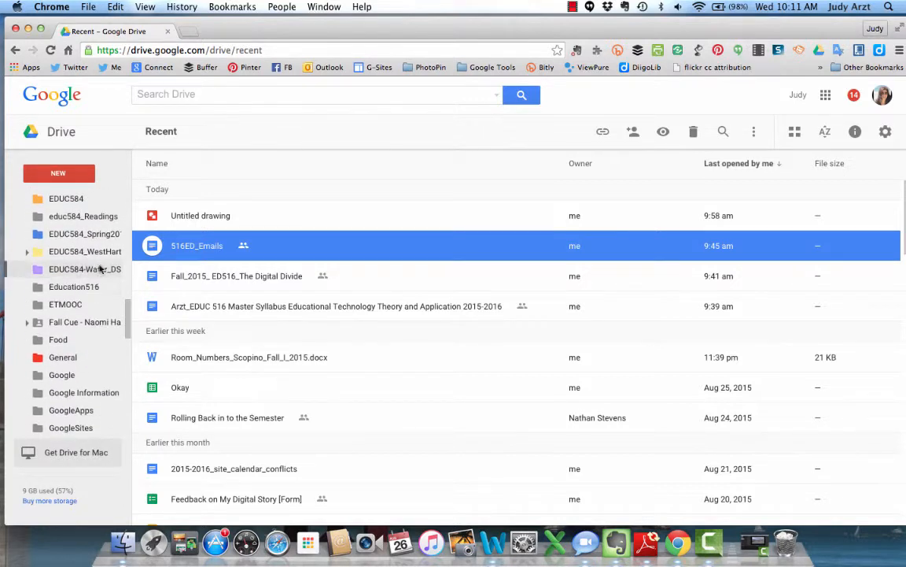
{"action": "left_click", "coordinate": [188, 265]}
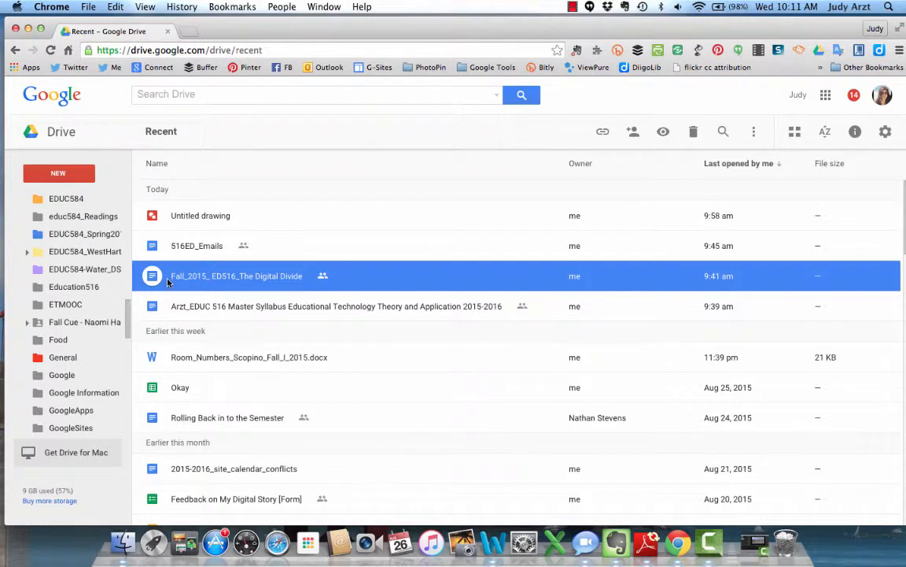
{"action": "left_click", "coordinate": [159, 243]}
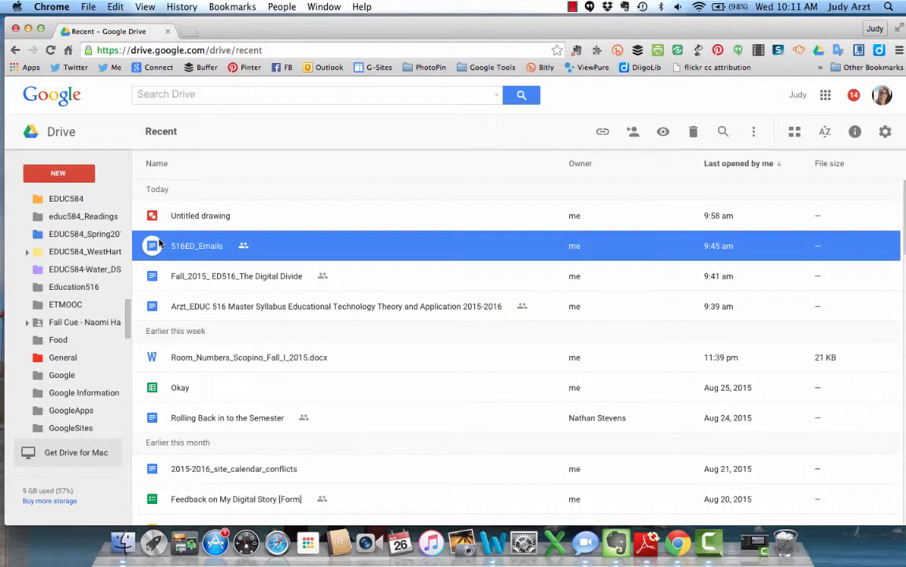
{"action": "left_click_drag", "start_coordinate": [160, 243], "coordinate": [83, 286]}
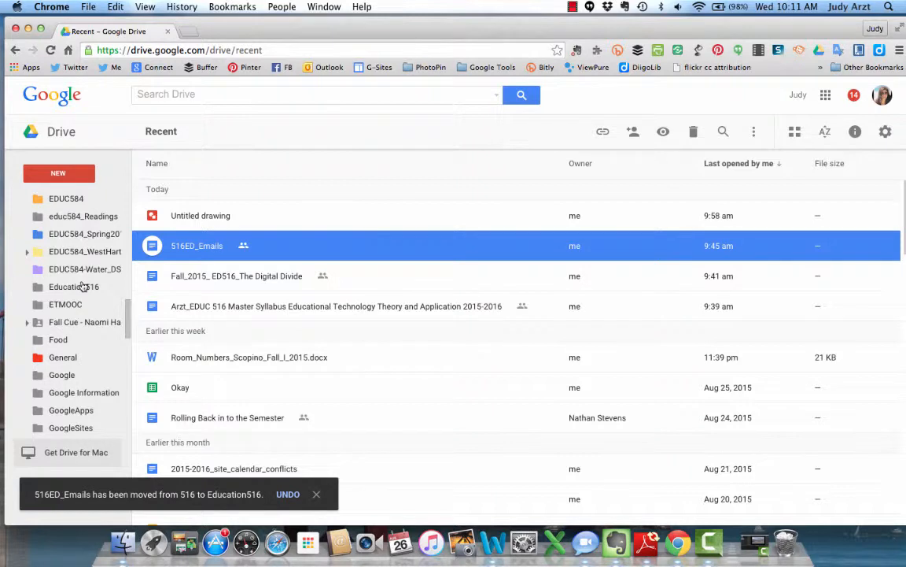
Step: Open the Fall_2015_ ED516_The Digital Divide document and move it to the Education516 folder from within the document
{"action": "left_click", "coordinate": [252, 278]}
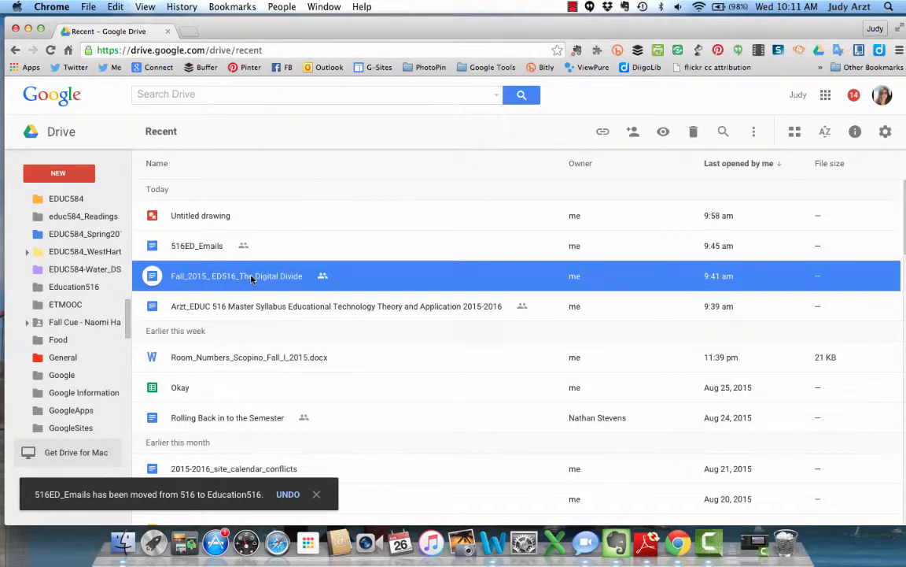
{"action": "double_click", "coordinate": [252, 279]}
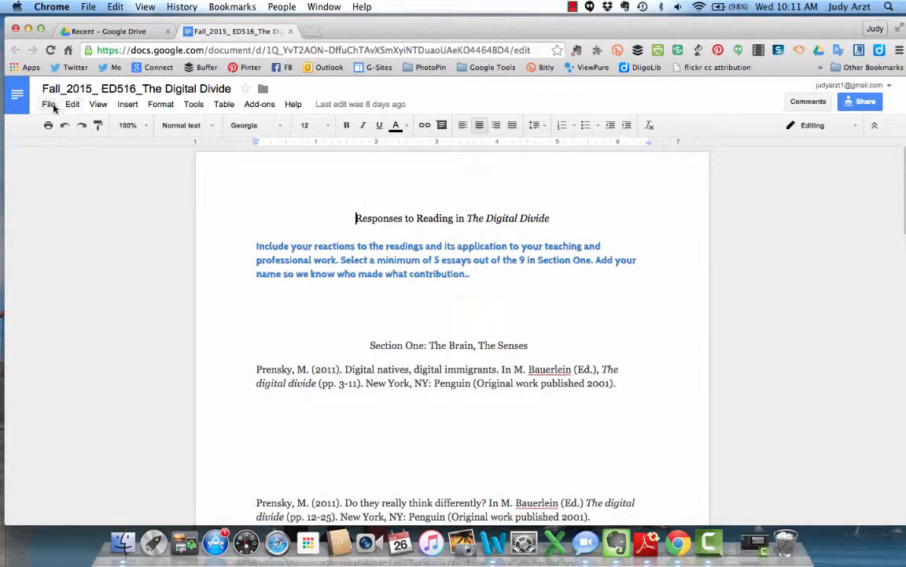
{"action": "left_click", "coordinate": [49, 105]}
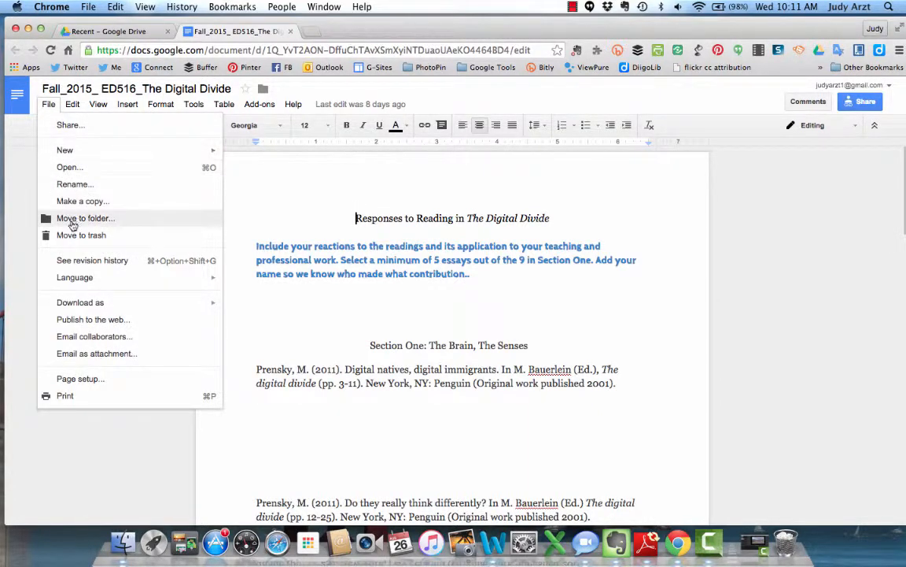
{"action": "left_click", "coordinate": [72, 219]}
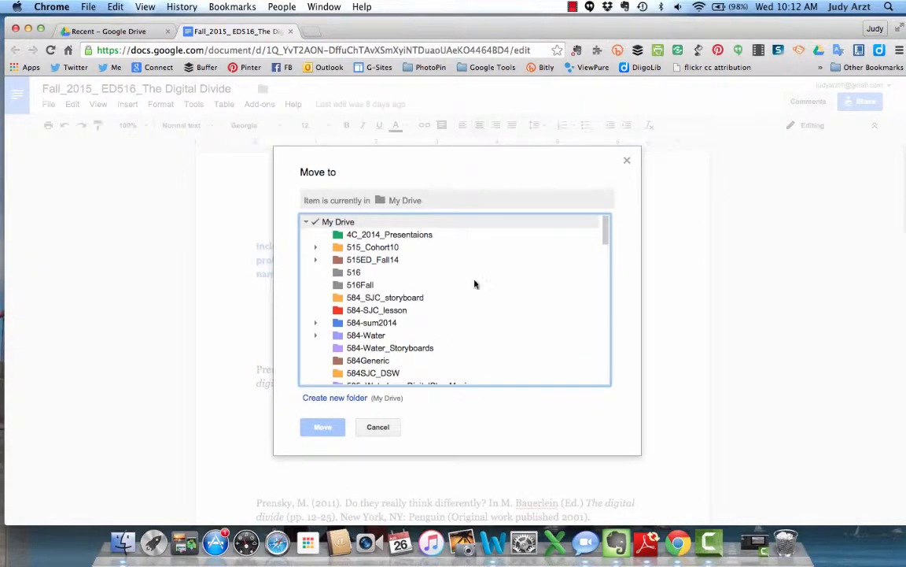
{"action": "scroll", "coordinate": [503, 303], "scroll_direction": "down", "scroll_amount": 10}
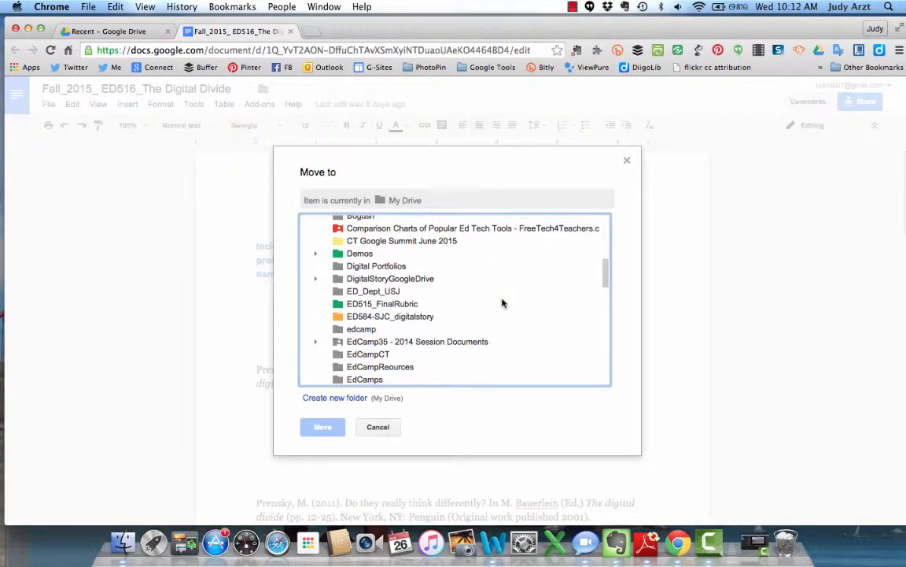
{"action": "scroll", "coordinate": [503, 303], "scroll_direction": "down", "scroll_amount": 5}
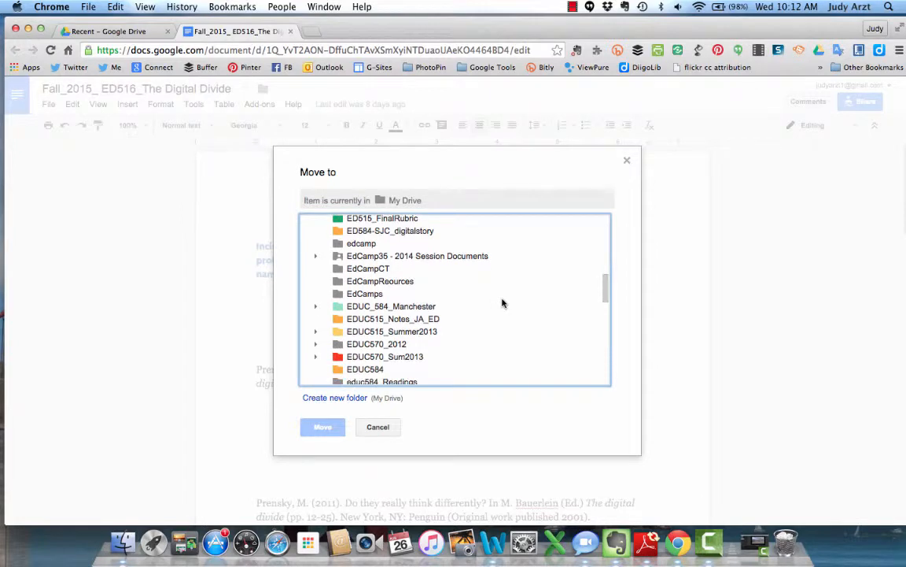
{"action": "scroll", "coordinate": [503, 303], "scroll_direction": "down", "scroll_amount": 5}
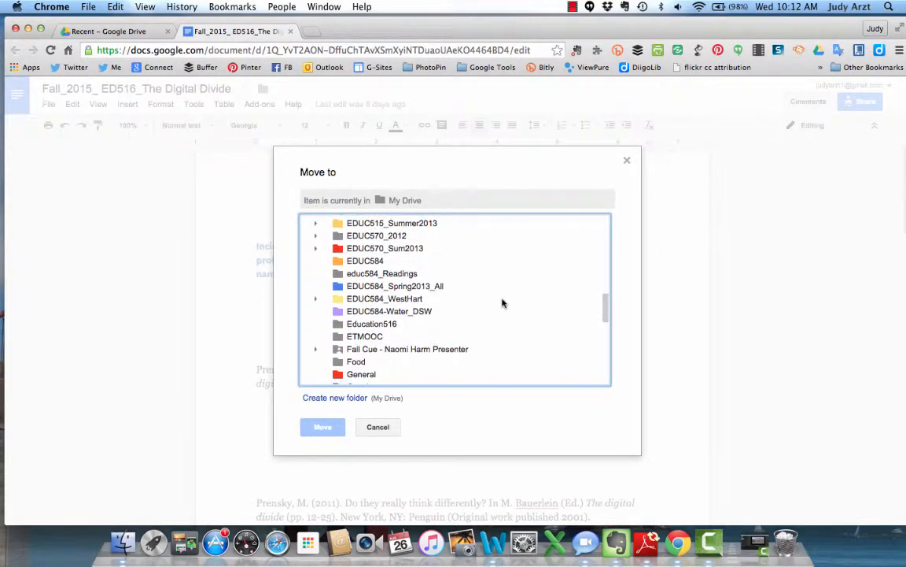
{"action": "left_click", "coordinate": [360, 325]}
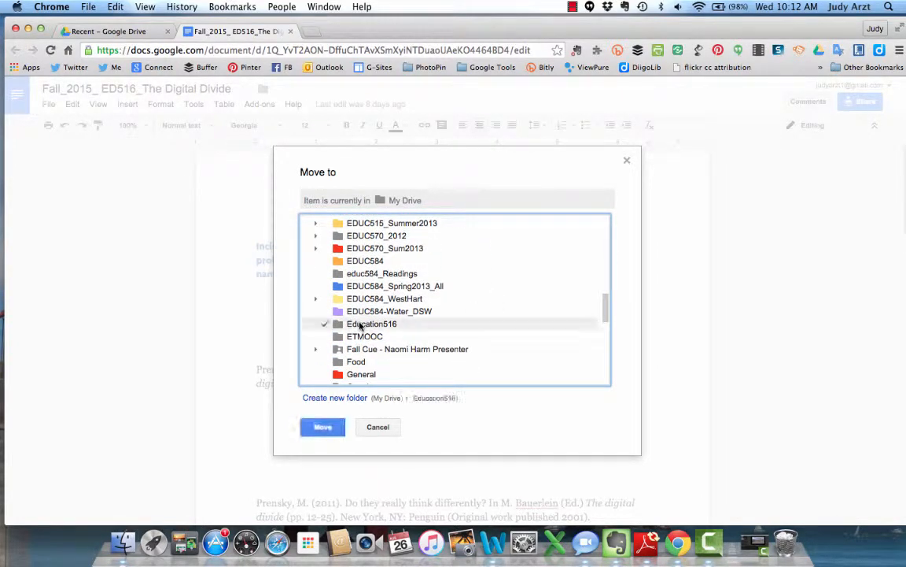
{"action": "left_click", "coordinate": [319, 426]}
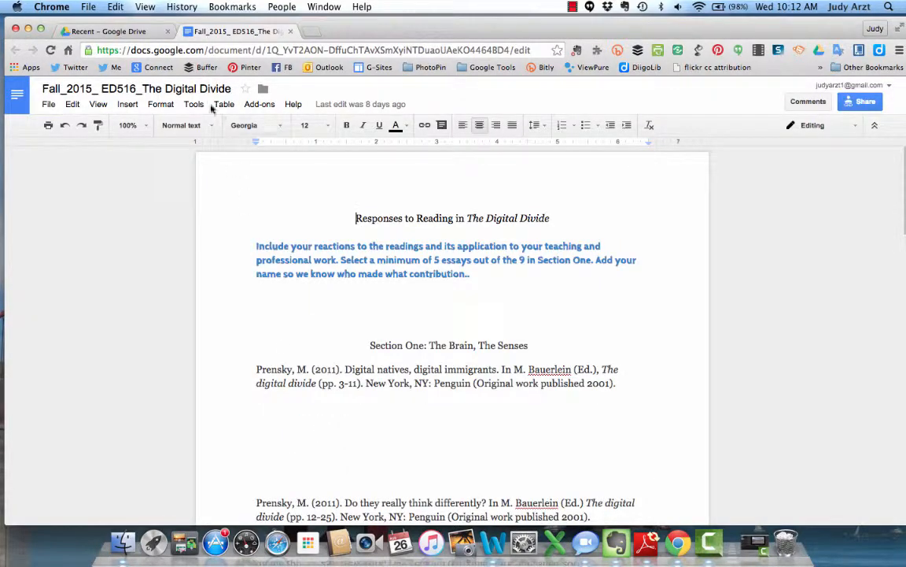
Step: Return to Drive and open the Education516 folder to check its contents
{"action": "left_click", "coordinate": [126, 32]}
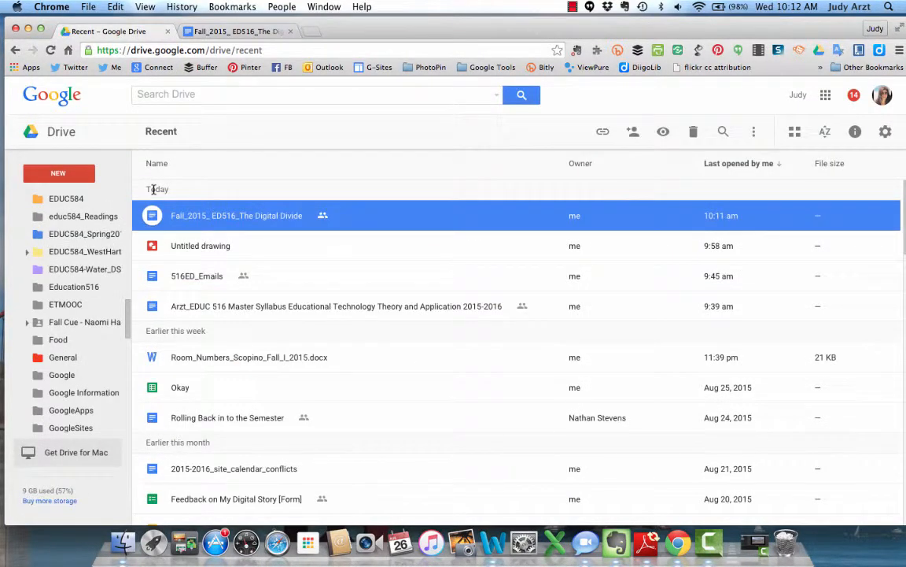
{"action": "left_click", "coordinate": [75, 286]}
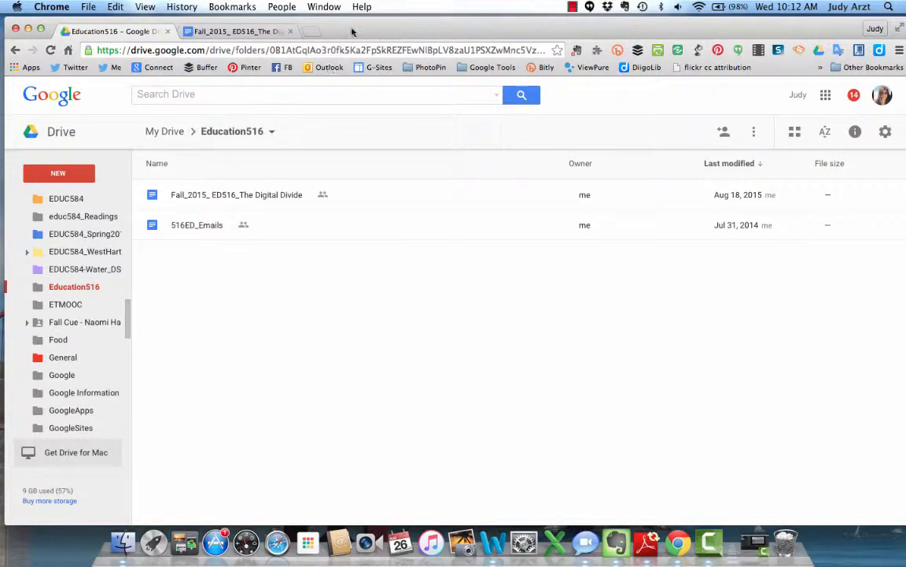
{"action": "left_click_drag", "start_coordinate": [319, 30], "coordinate": [372, 31]}
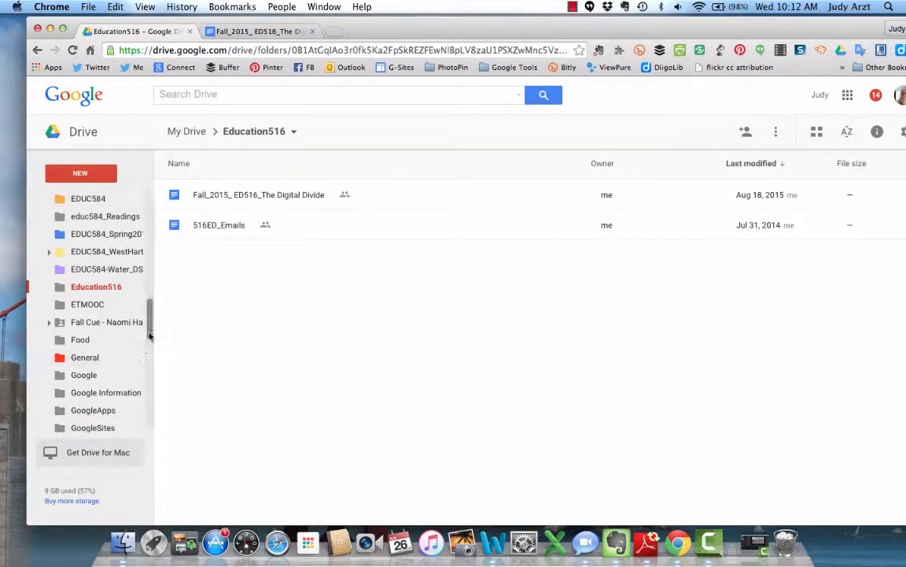
Step: Go back to My Drive and look through the full list of folders
{"action": "scroll", "coordinate": [126, 315], "scroll_direction": "up", "scroll_amount": 10}
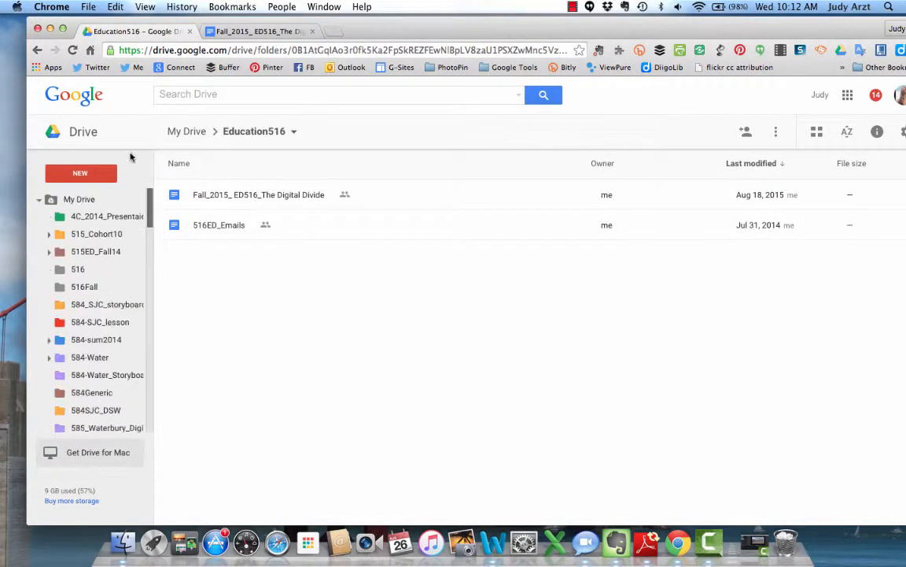
{"action": "left_click", "coordinate": [74, 199]}
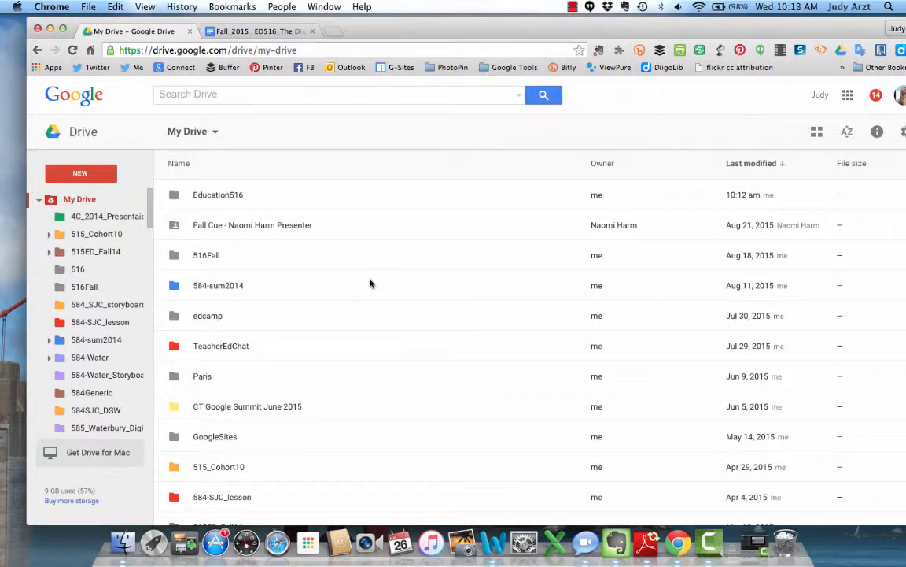
{"action": "scroll", "coordinate": [367, 283], "scroll_direction": "down", "scroll_amount": 5}
{"action": "scroll", "coordinate": [366, 283], "scroll_direction": "down", "scroll_amount": 4}
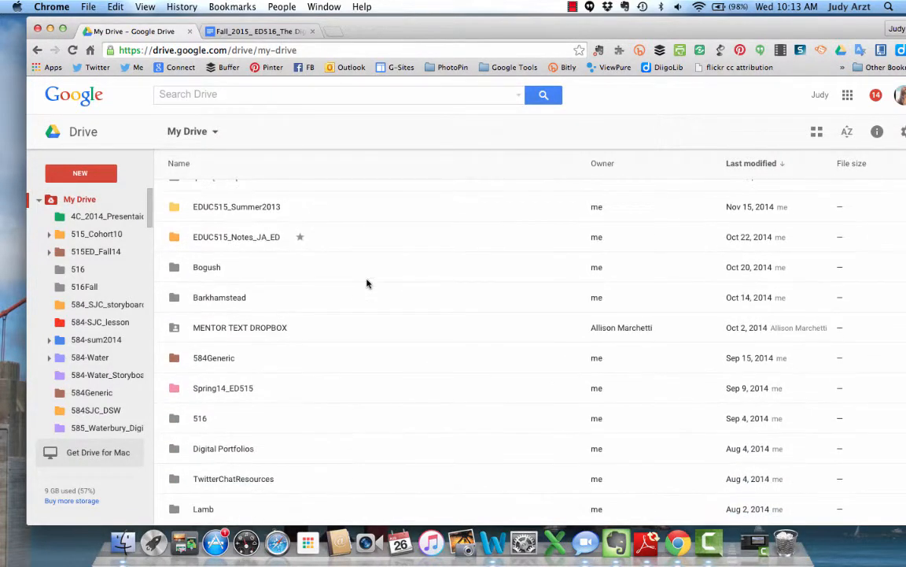
{"action": "scroll", "coordinate": [367, 283], "scroll_direction": "down", "scroll_amount": 5}
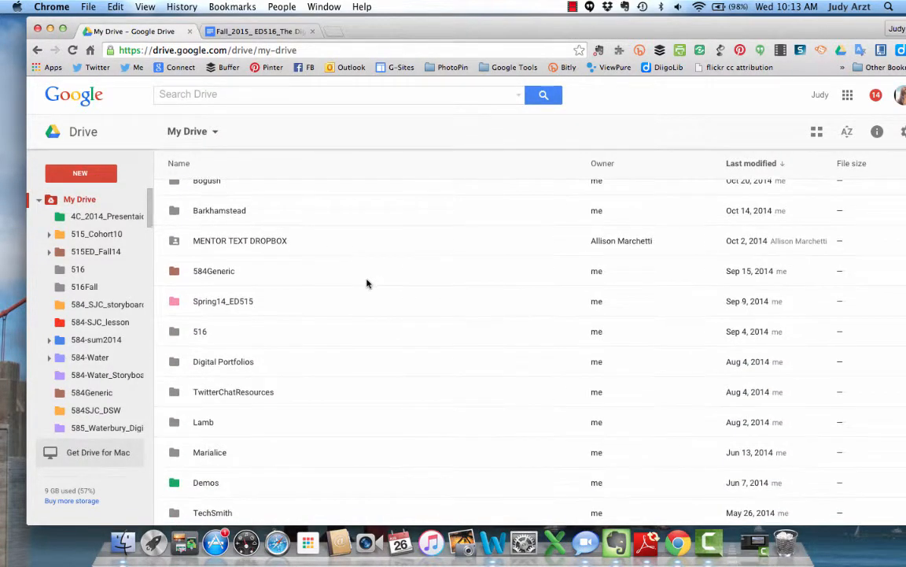
{"action": "scroll", "coordinate": [367, 284], "scroll_direction": "down", "scroll_amount": 4}
{"action": "scroll", "coordinate": [367, 283], "scroll_direction": "up", "scroll_amount": 10}
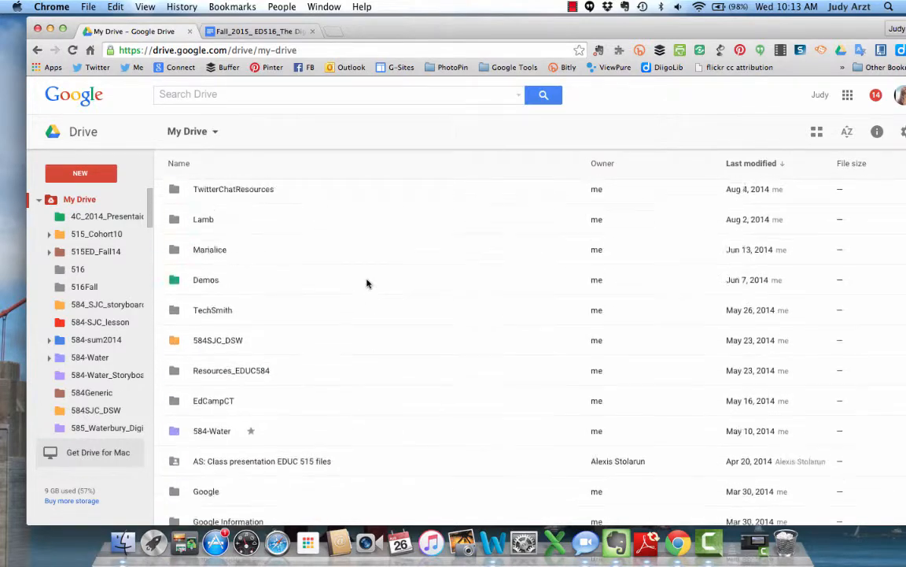
{"action": "scroll", "coordinate": [367, 283], "scroll_direction": "up", "scroll_amount": 3}
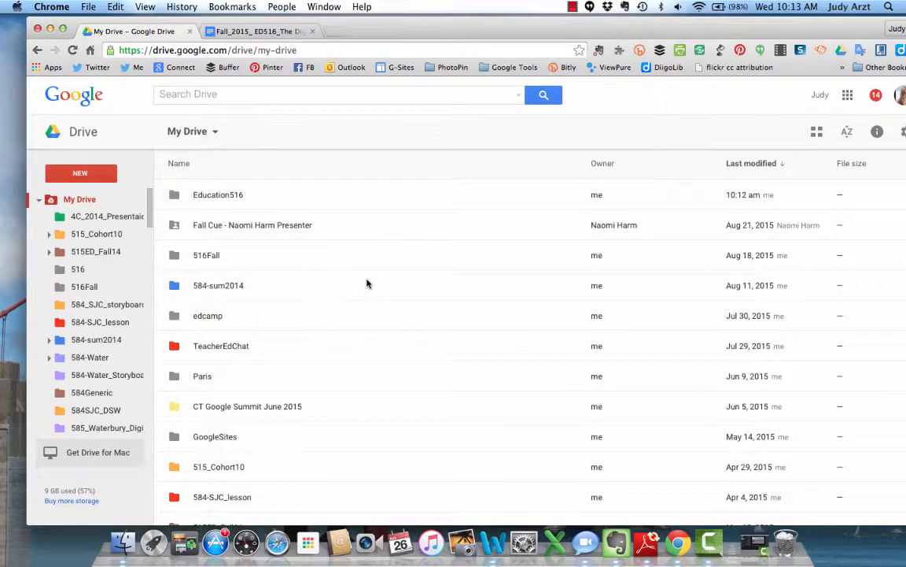
{"action": "scroll", "coordinate": [366, 284], "scroll_direction": "down", "scroll_amount": 15}
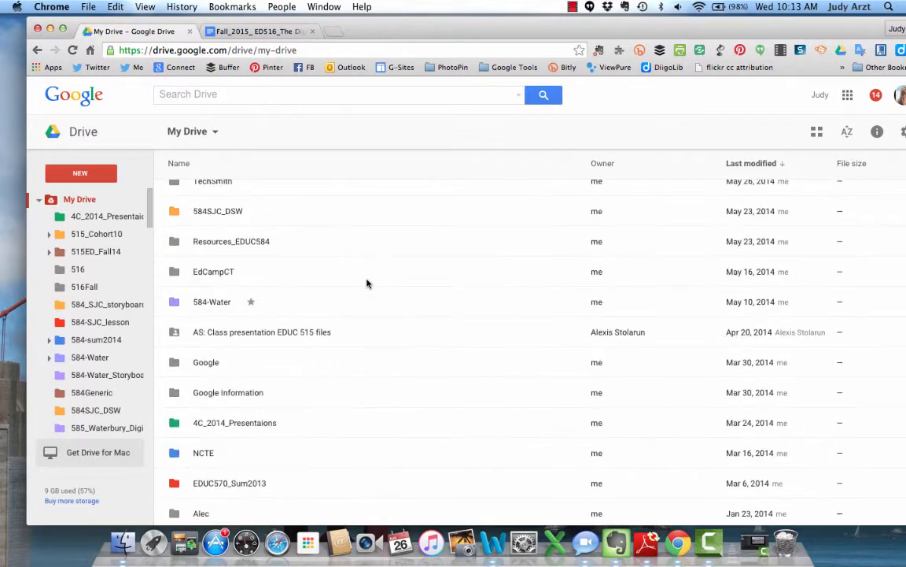
{"action": "scroll", "coordinate": [366, 283], "scroll_direction": "down", "scroll_amount": 2}
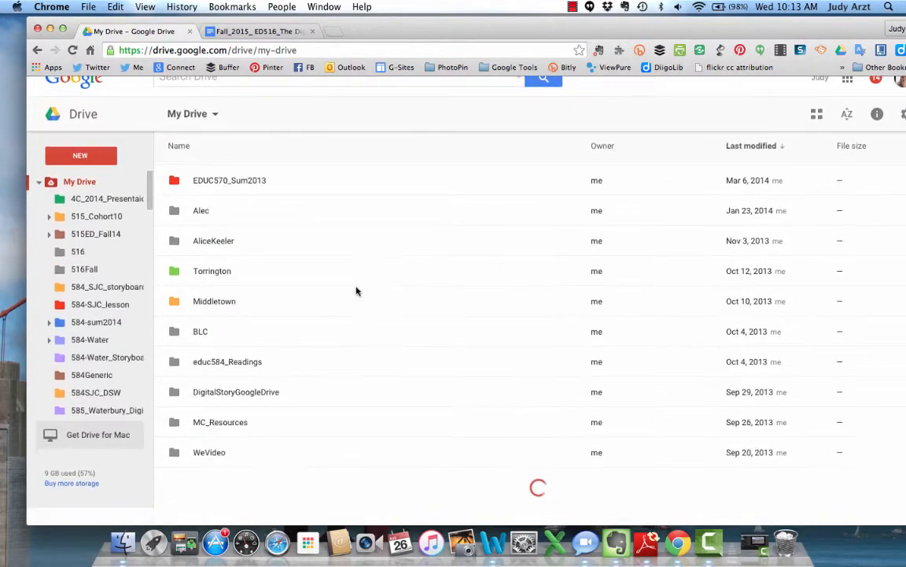
{"action": "scroll", "coordinate": [356, 291], "scroll_direction": "up", "scroll_amount": 5}
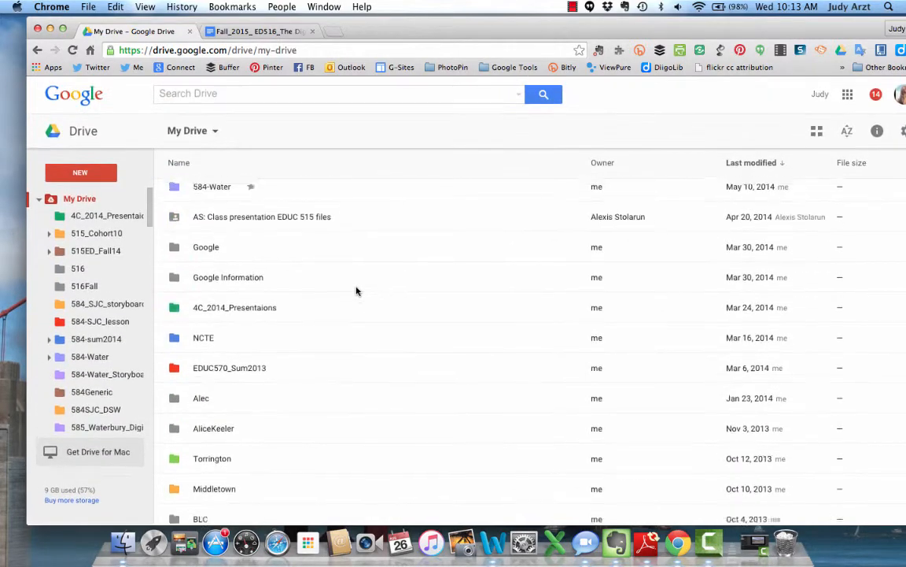
Step: Look through the recent files for another course document that belongs in the Education516 folder
{"action": "left_click", "coordinate": [40, 200]}
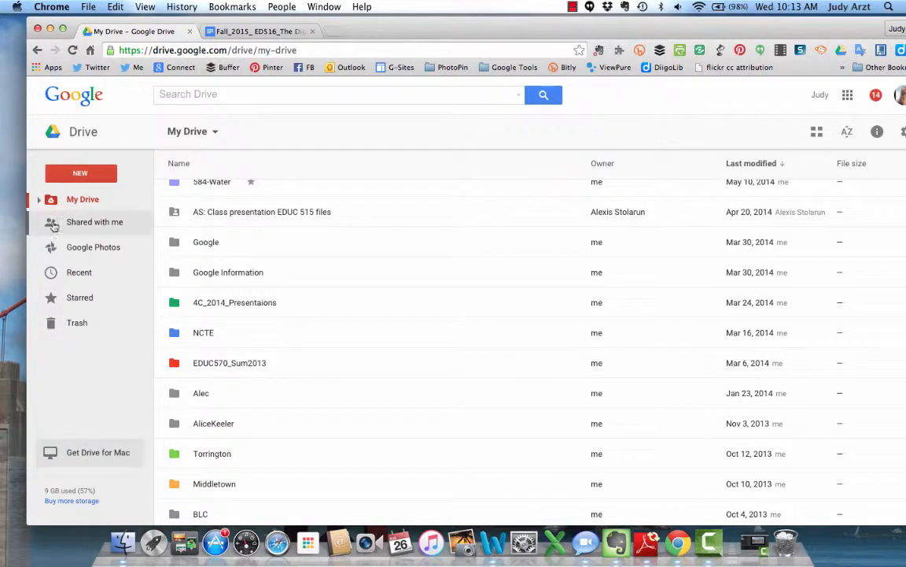
{"action": "left_click", "coordinate": [79, 272]}
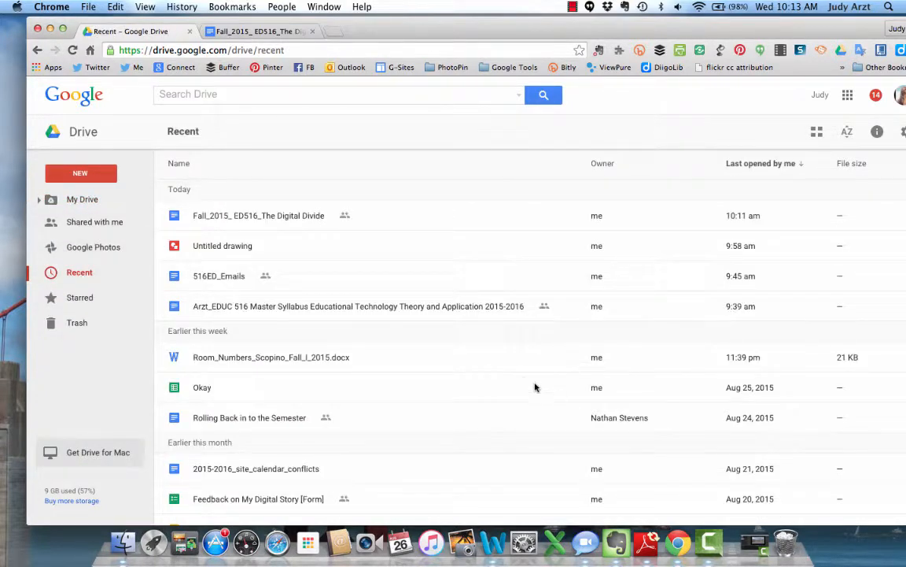
{"action": "scroll", "coordinate": [478, 366], "scroll_direction": "down", "scroll_amount": 4}
{"action": "scroll", "coordinate": [477, 366], "scroll_direction": "down", "scroll_amount": 5}
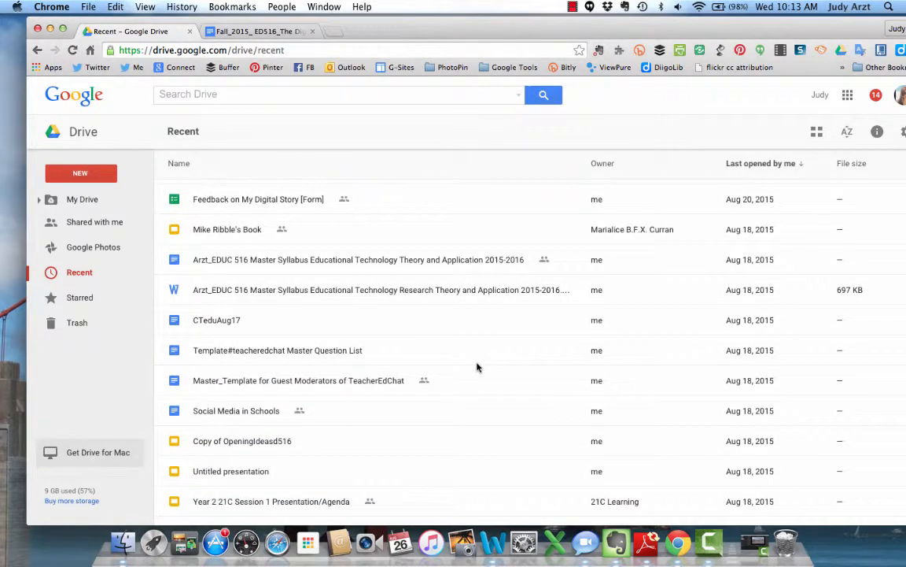
{"action": "scroll", "coordinate": [478, 366], "scroll_direction": "down", "scroll_amount": 2}
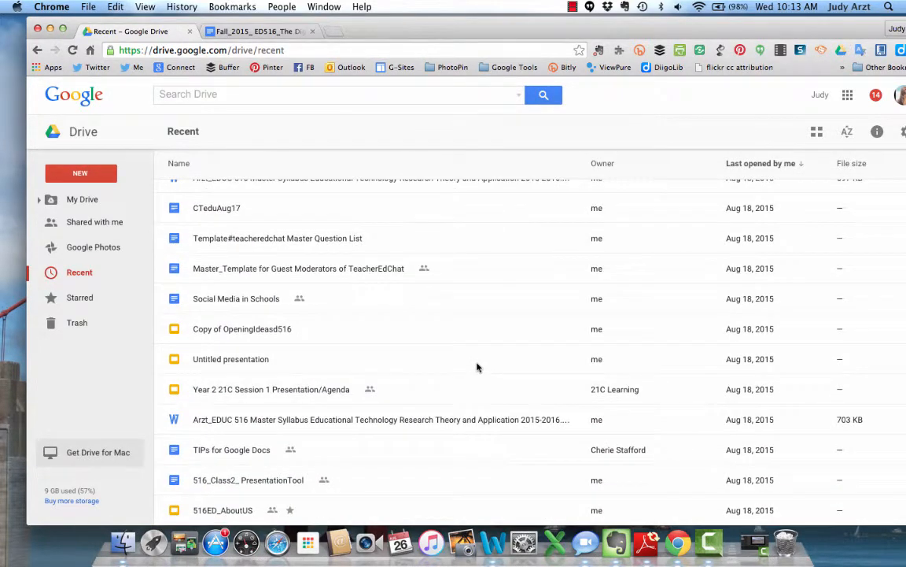
{"action": "scroll", "coordinate": [478, 366], "scroll_direction": "down", "scroll_amount": 2}
{"action": "scroll", "coordinate": [477, 366], "scroll_direction": "down", "scroll_amount": 1}
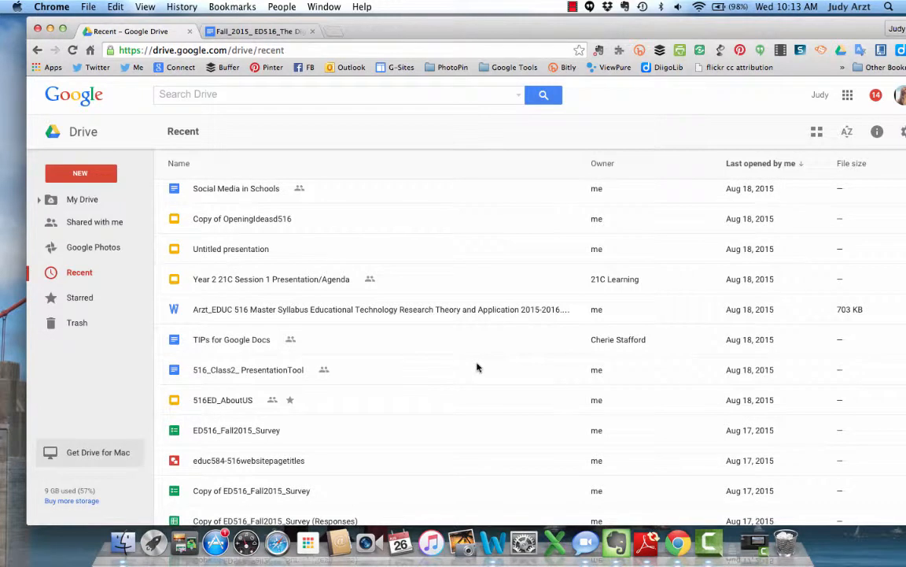
{"action": "scroll", "coordinate": [478, 366], "scroll_direction": "up", "scroll_amount": 1}
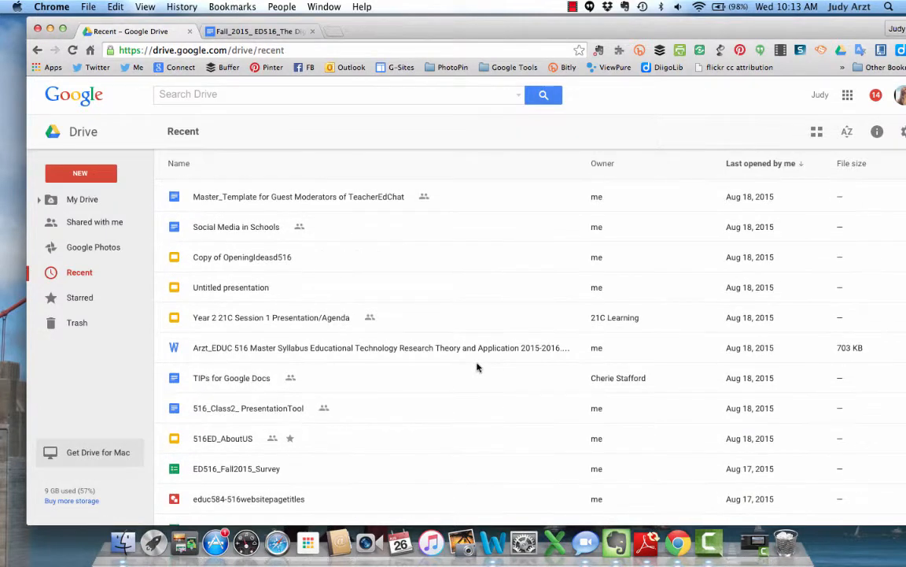
Step: Move the Social Media in Schools document from the recent files into the Education516 folder under My Drive and open that folder
{"action": "left_click", "coordinate": [175, 229]}
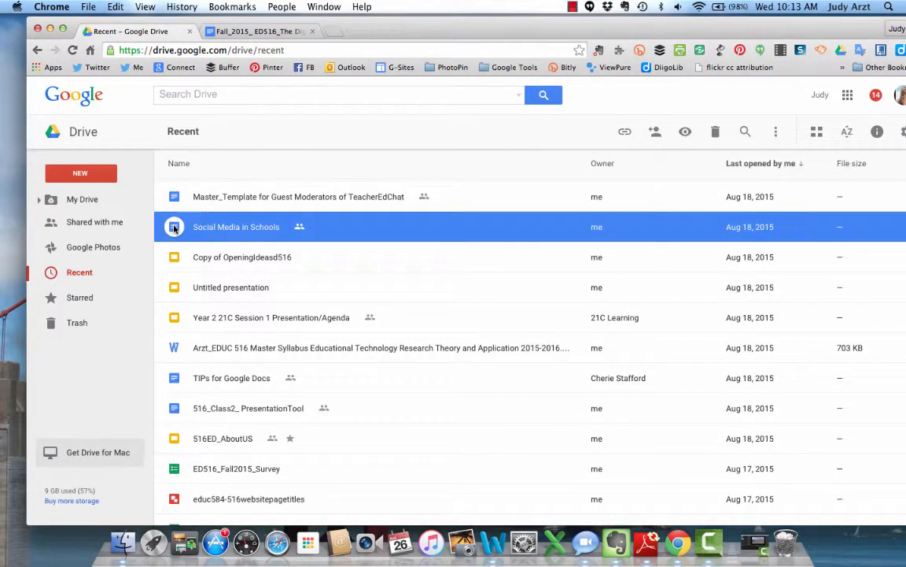
{"action": "left_click", "coordinate": [36, 202]}
{"action": "scroll", "coordinate": [91, 272], "scroll_direction": "down", "scroll_amount": 2}
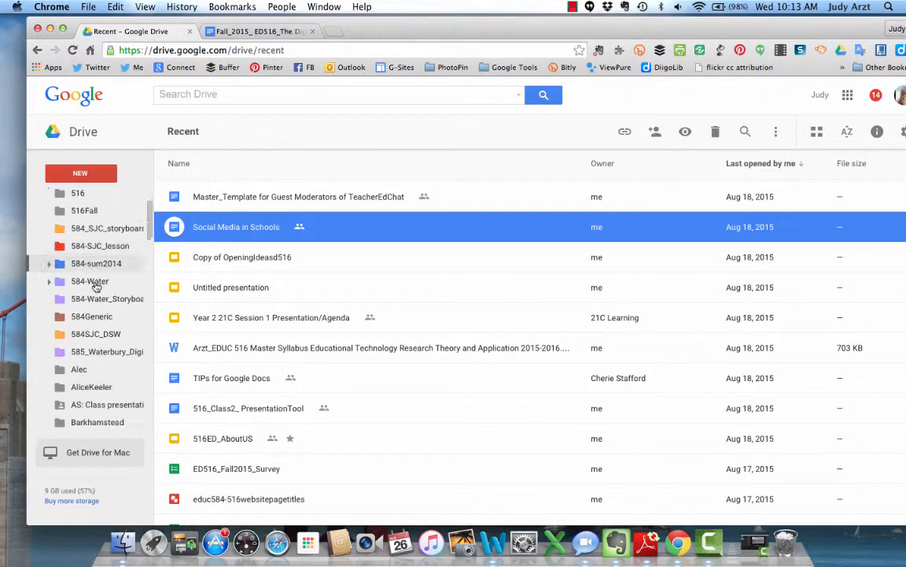
{"action": "scroll", "coordinate": [95, 286], "scroll_direction": "down", "scroll_amount": 10}
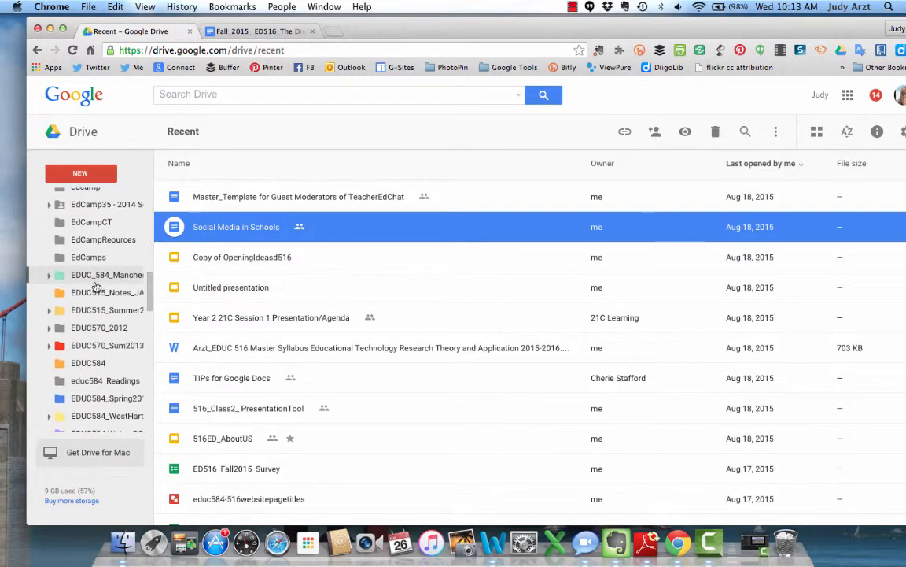
{"action": "scroll", "coordinate": [95, 286], "scroll_direction": "down", "scroll_amount": 5}
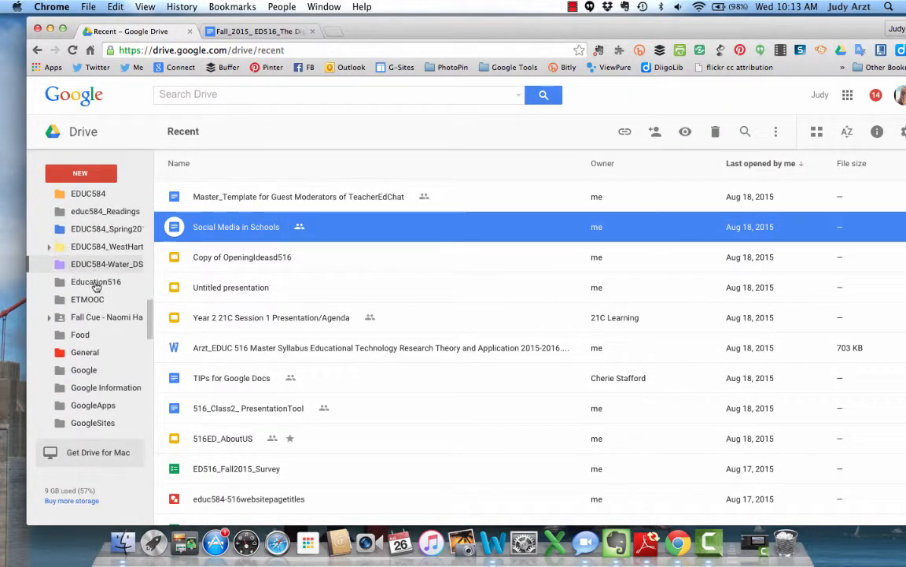
{"action": "scroll", "coordinate": [95, 285], "scroll_direction": "down", "scroll_amount": 2}
{"action": "scroll", "coordinate": [95, 286], "scroll_direction": "up", "scroll_amount": 3}
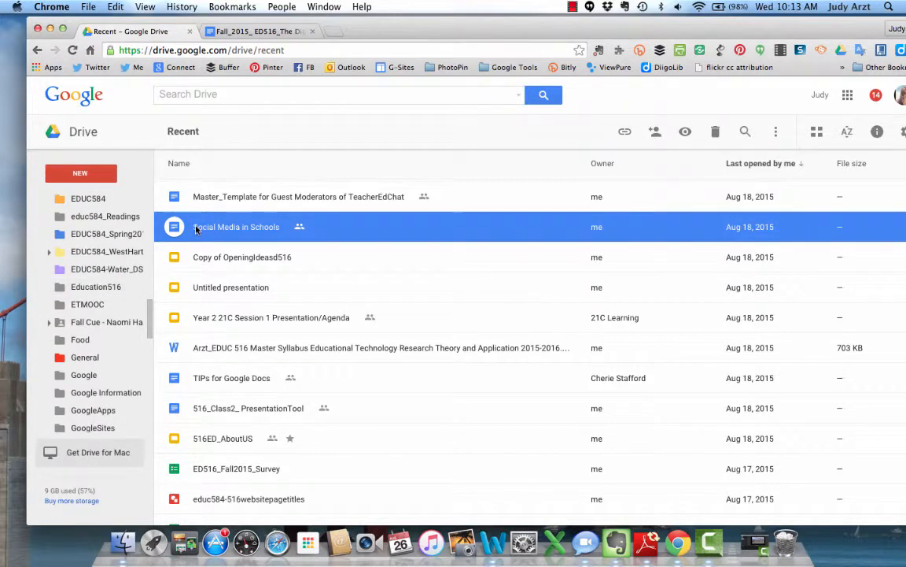
{"action": "left_click_drag", "start_coordinate": [196, 229], "coordinate": [100, 288]}
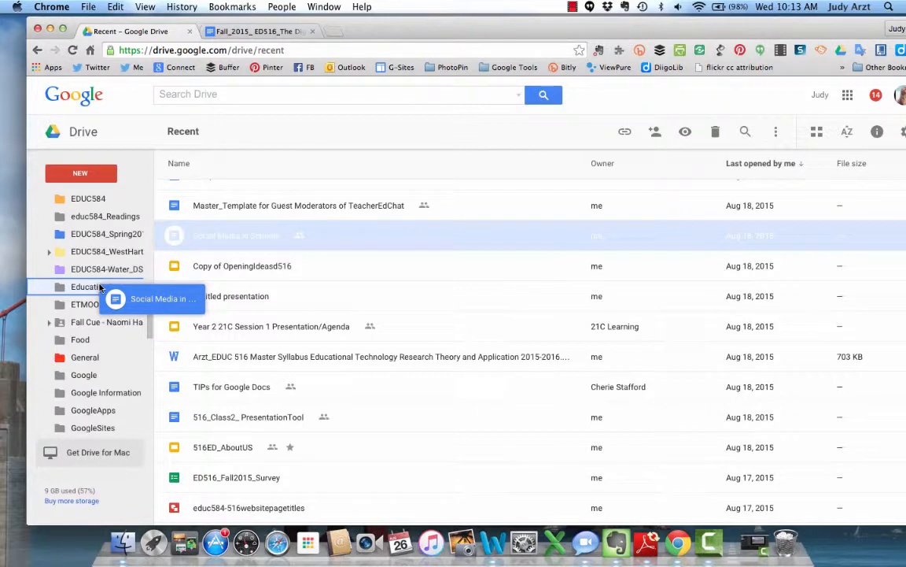
{"action": "left_click_drag", "start_coordinate": [99, 288], "coordinate": [100, 286]}
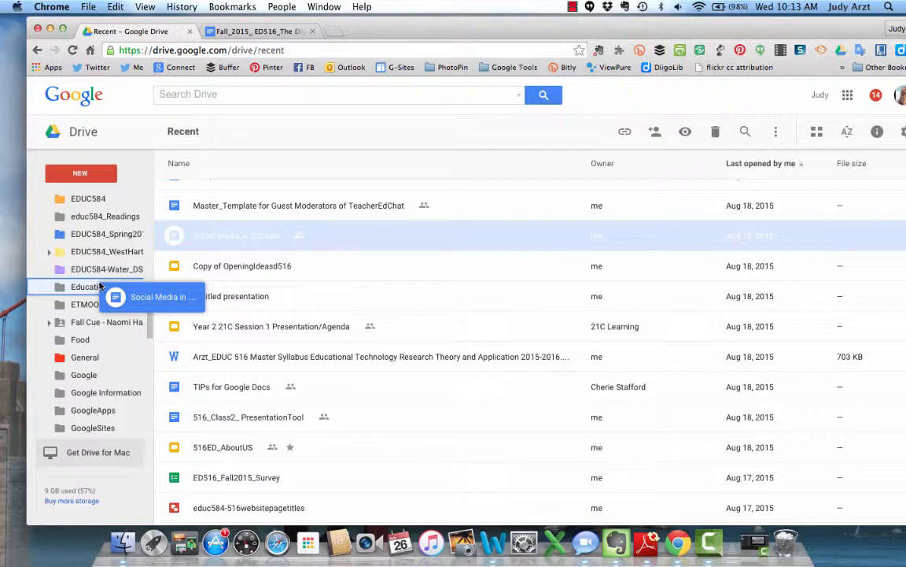
{"action": "left_click_drag", "start_coordinate": [100, 285], "coordinate": [100, 287]}
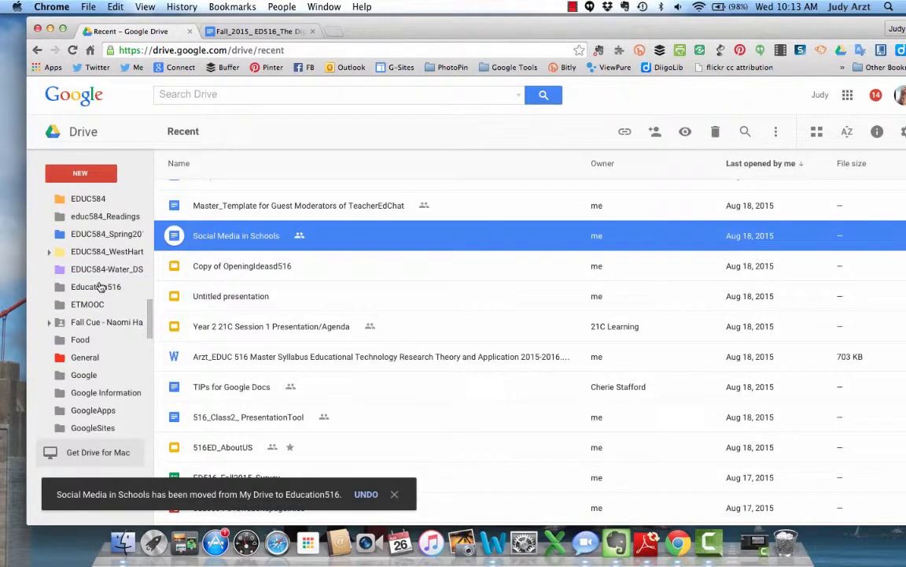
{"action": "left_click", "coordinate": [100, 286]}
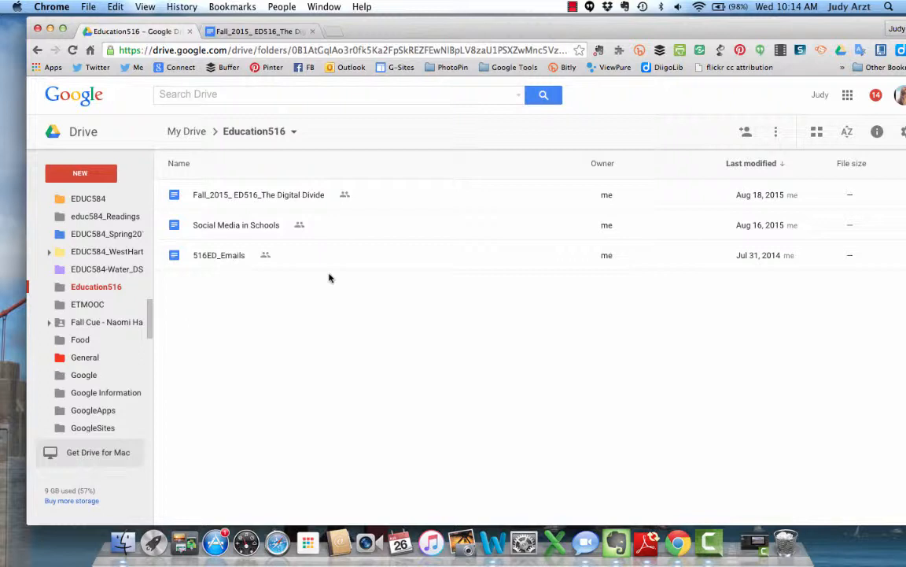
{"action": "left_click", "coordinate": [92, 173]}
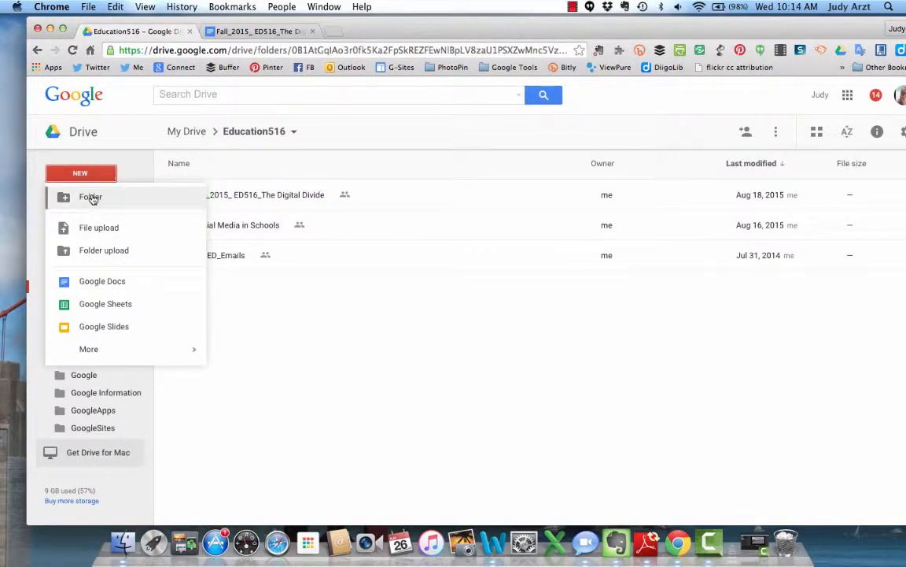
{"action": "left_click", "coordinate": [90, 197]}
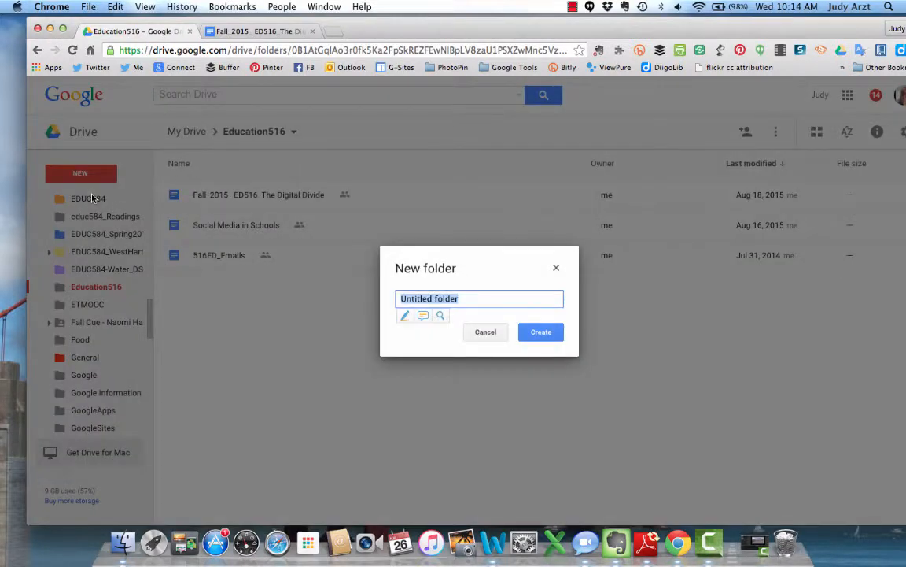
{"action": "left_click", "coordinate": [555, 271]}
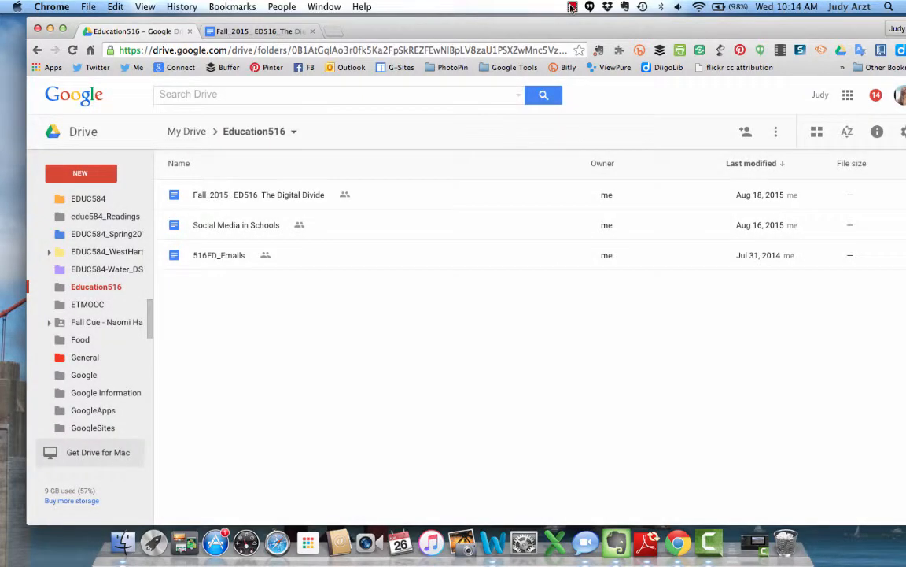
{"action": "left_click", "coordinate": [572, 6]}
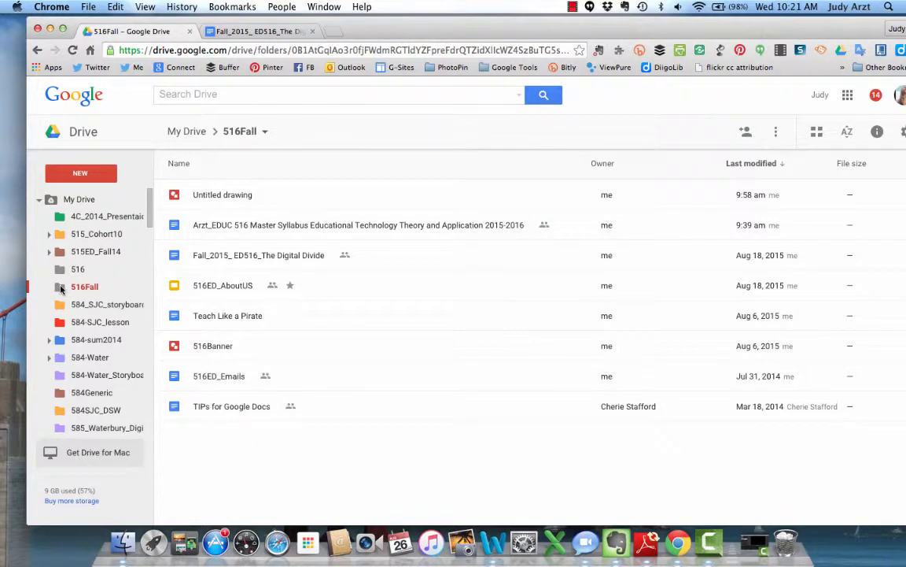
Step: Change the color of the open 516Fall folder to yellow
{"action": "left_click", "coordinate": [777, 133]}
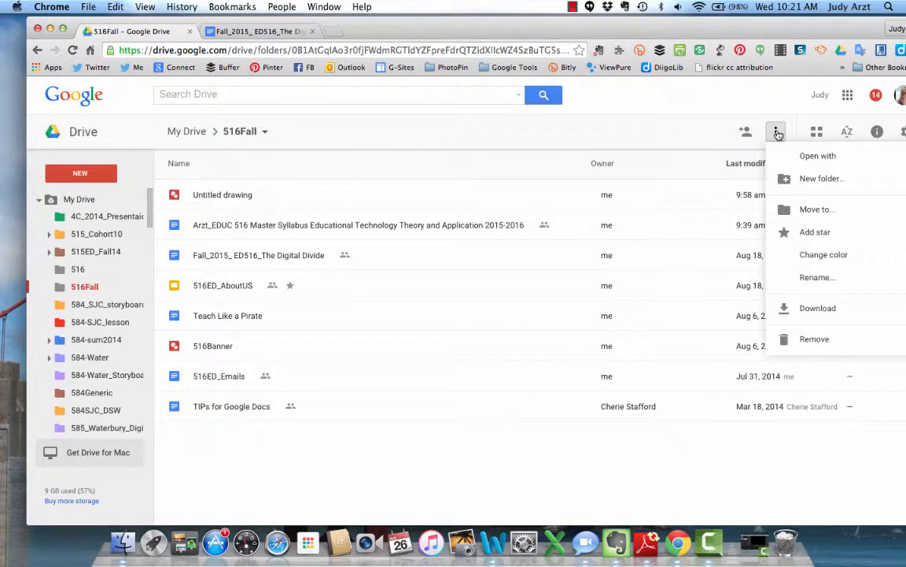
{"action": "mouse_move", "coordinate": [808, 257]}
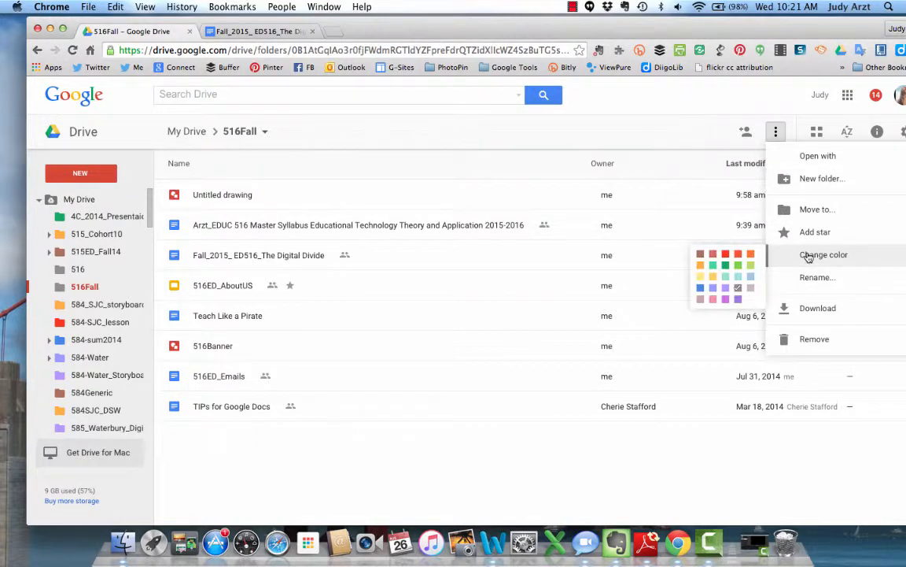
{"action": "left_click", "coordinate": [712, 279]}
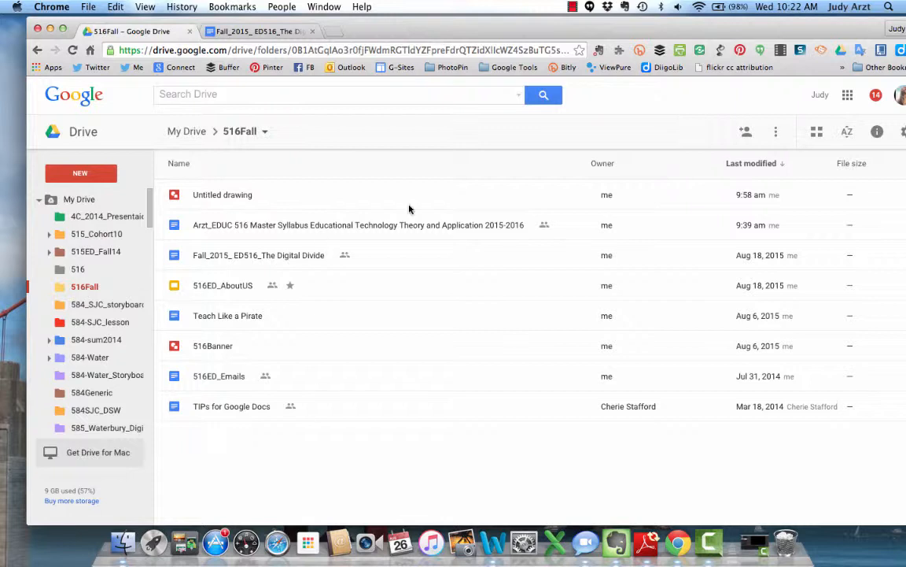
Step: Change the 516Fall folder's color to light green
{"action": "left_click", "coordinate": [776, 134]}
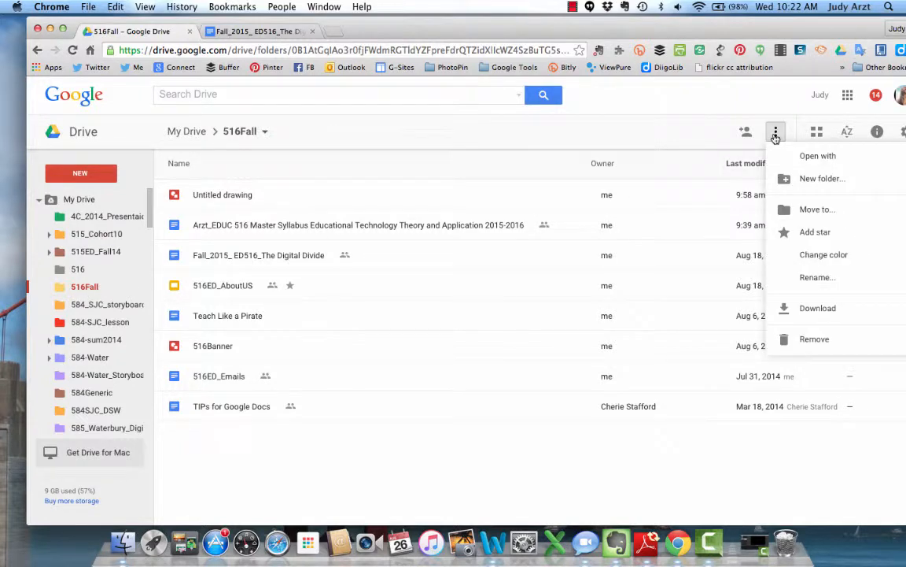
{"action": "mouse_move", "coordinate": [813, 257]}
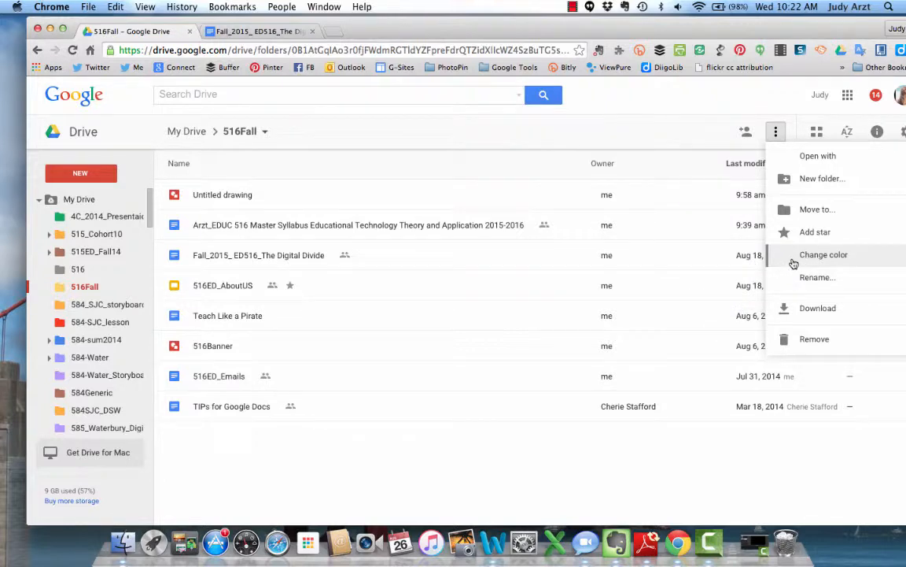
{"action": "left_click", "coordinate": [751, 267]}
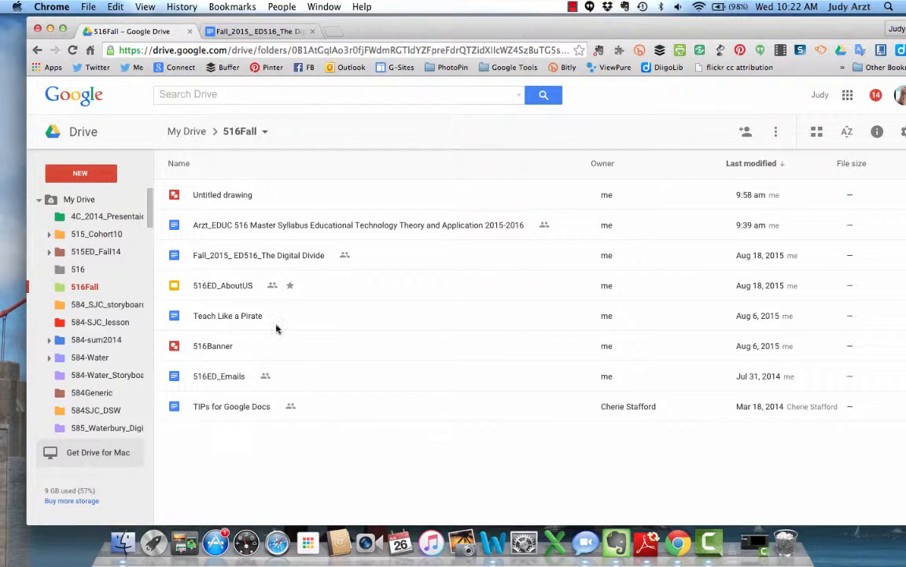
Step: Create a subfolder named StudentProjects inside the 516Fall folder
{"action": "left_click", "coordinate": [774, 134]}
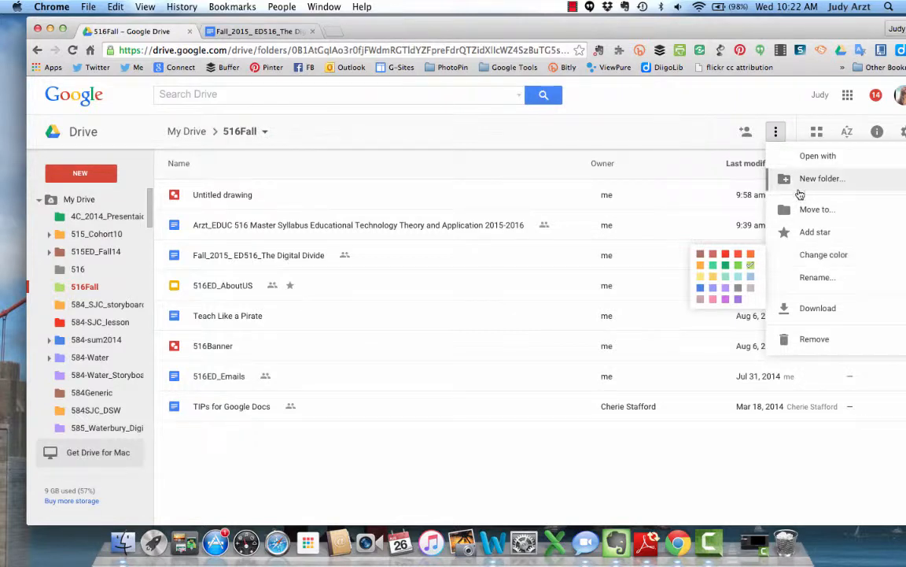
{"action": "left_click", "coordinate": [818, 178]}
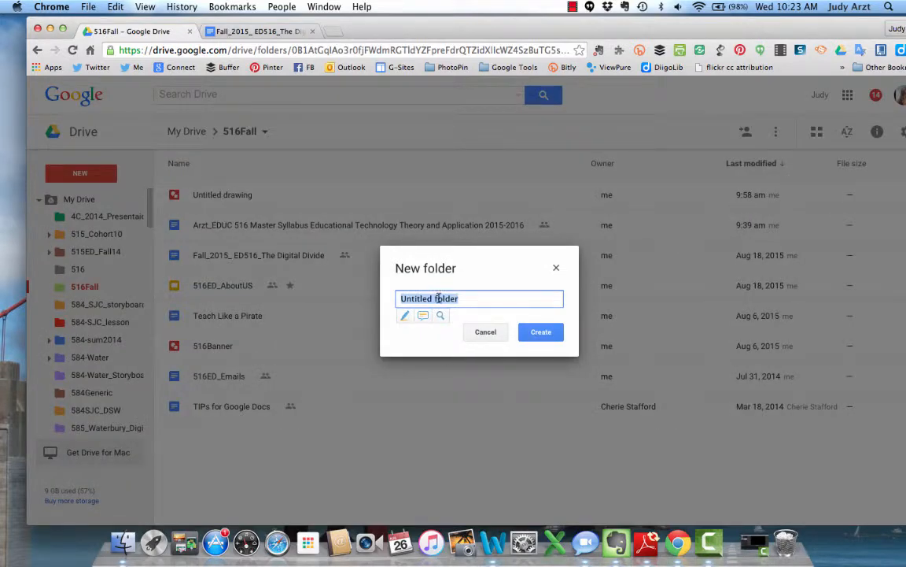
{"action": "type", "text": "S"}
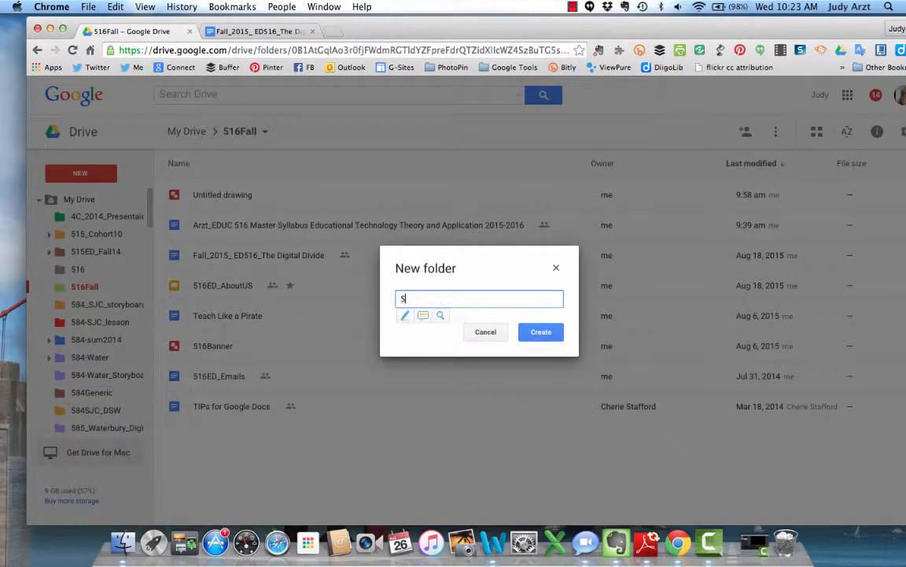
{"action": "type", "text": "tudentprojec"}
{"action": "key", "text": "BackSpace"}
{"action": "key", "text": "BackSpace"}
{"action": "key", "text": "BackSpace"}
{"action": "key", "text": "BackSpace"}
{"action": "key", "text": "BackSpace"}
{"action": "key", "text": "BackSpace"}
{"action": "type", "text": "Projects"}
{"action": "left_click", "coordinate": [535, 332]}
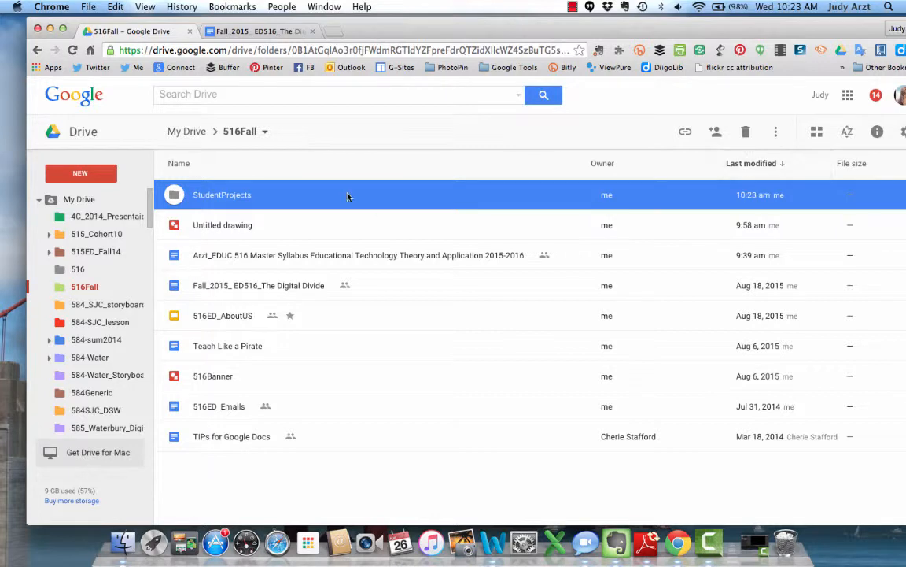
Step: Open the StudentProjects folder, expand 516Fall in the folder tree to show its subfolder, and return to 516Fall
{"action": "double_click", "coordinate": [180, 195]}
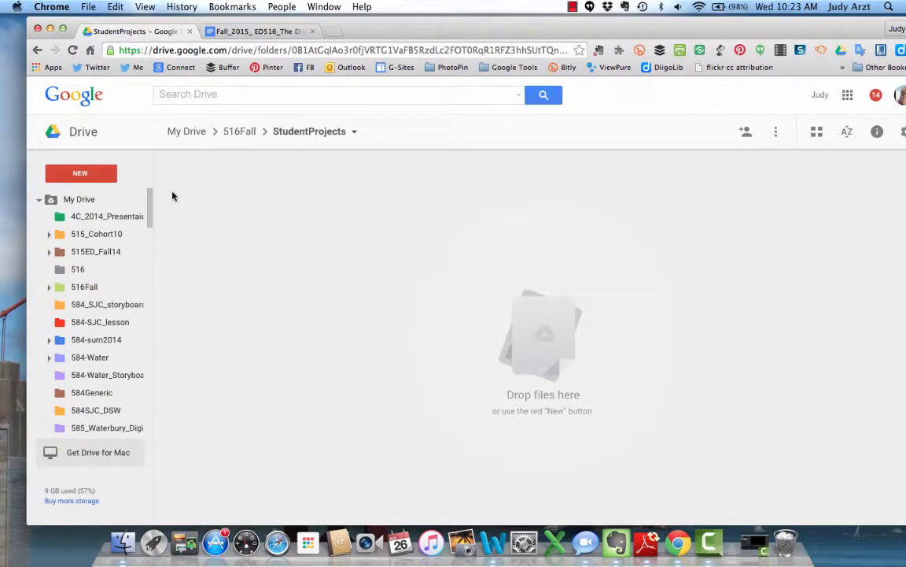
{"action": "left_click", "coordinate": [48, 288]}
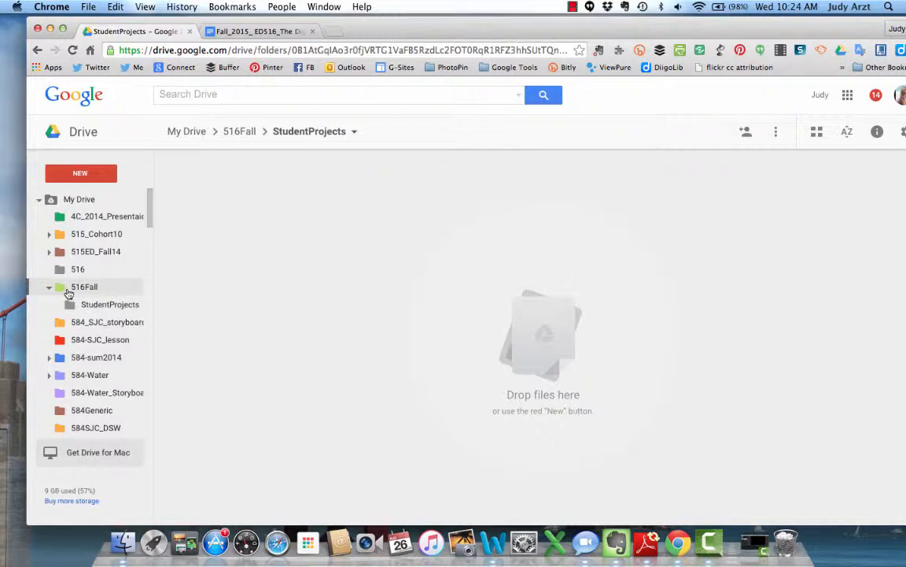
{"action": "left_click", "coordinate": [72, 289]}
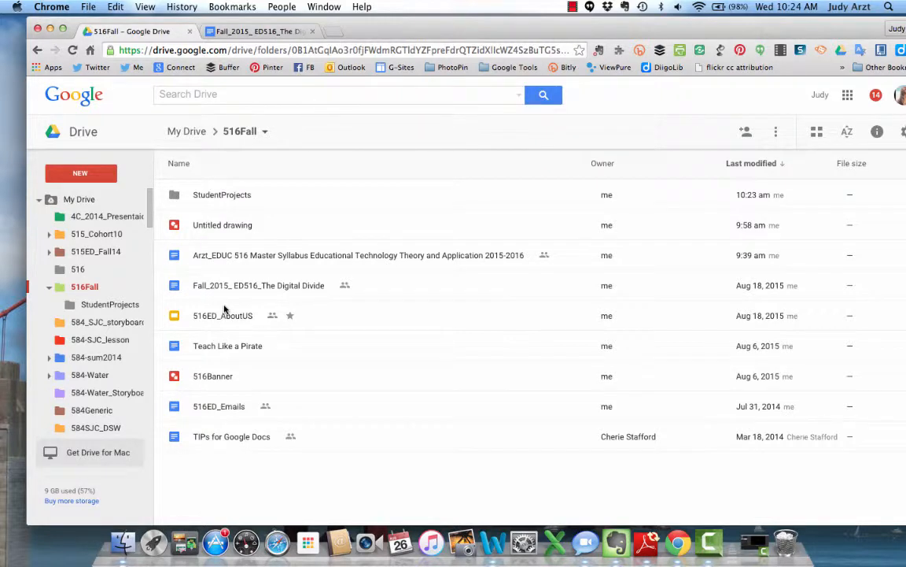
Step: Create a second subfolder named Creativity inside the 516Fall folder
{"action": "left_click", "coordinate": [775, 133]}
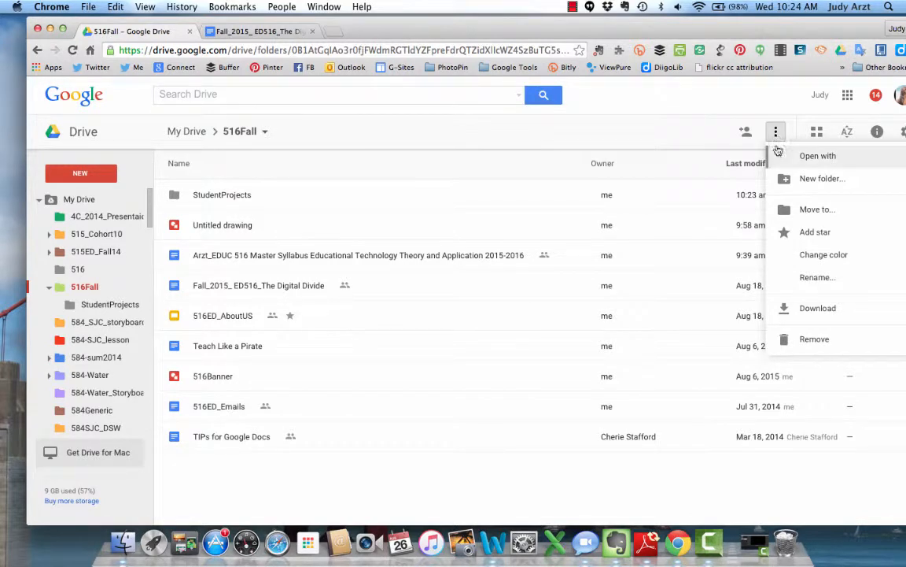
{"action": "left_click", "coordinate": [785, 180]}
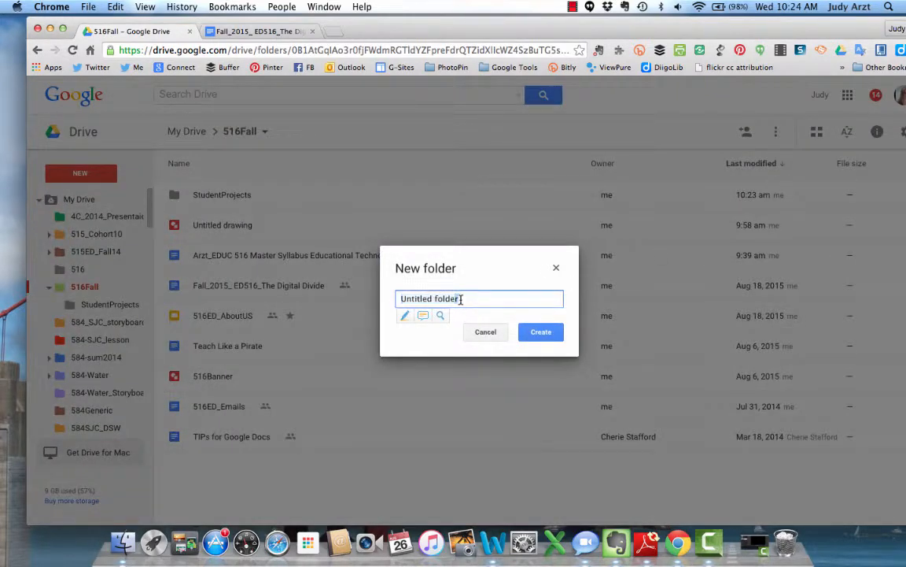
{"action": "type", "text": "Cr"}
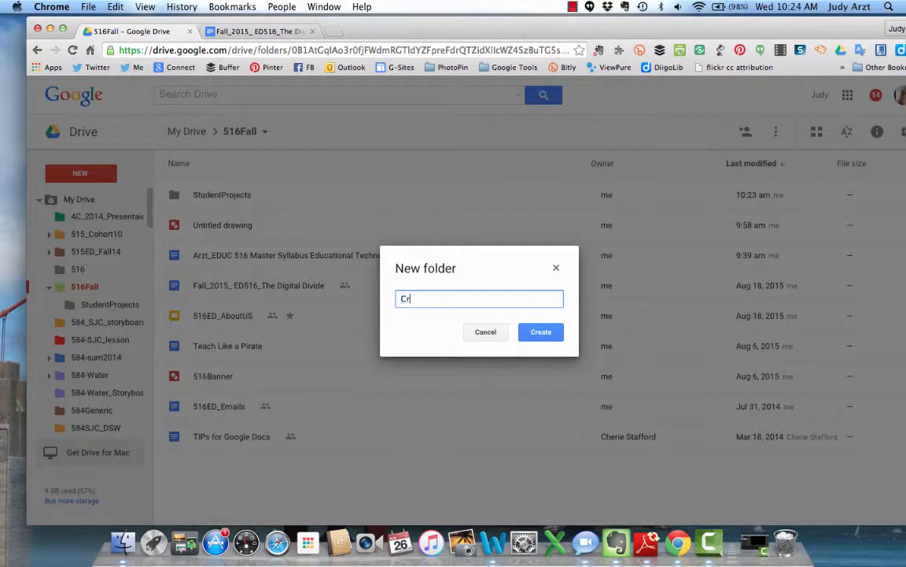
{"action": "type", "text": "eativity"}
{"action": "left_click", "coordinate": [531, 332]}
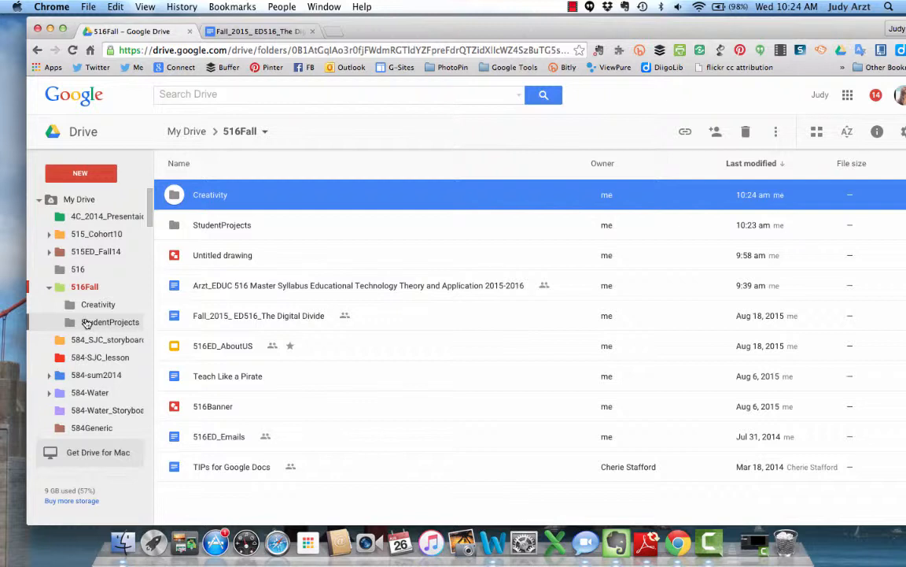
Step: Open the StudentProjects subfolder of 516Fall and change its folder color to light blue
{"action": "left_click", "coordinate": [87, 323]}
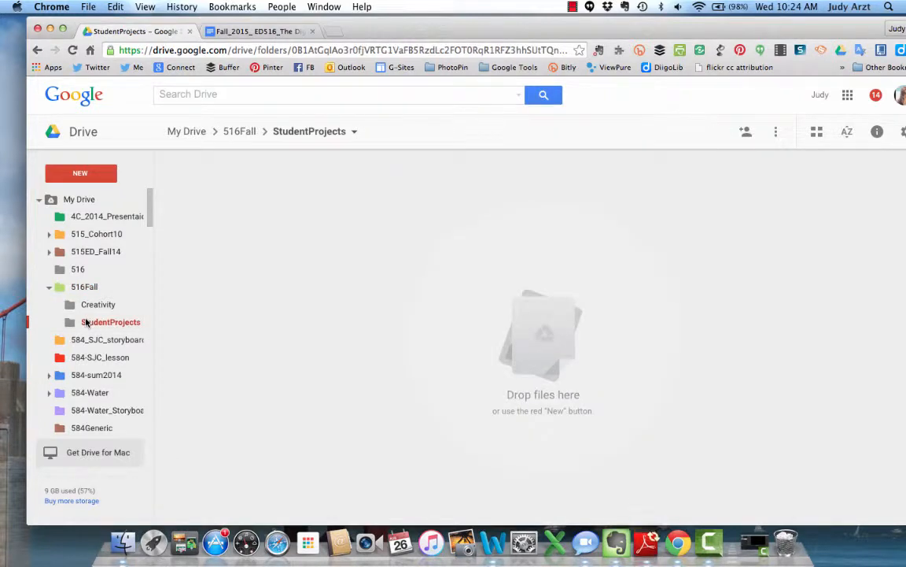
{"action": "left_click", "coordinate": [776, 132]}
{"action": "mouse_move", "coordinate": [817, 260]}
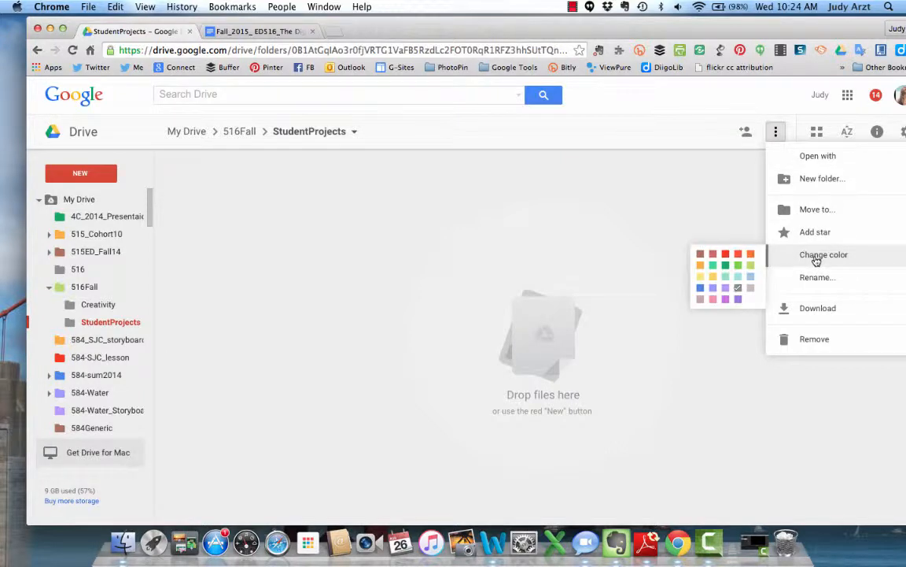
{"action": "left_click", "coordinate": [739, 278]}
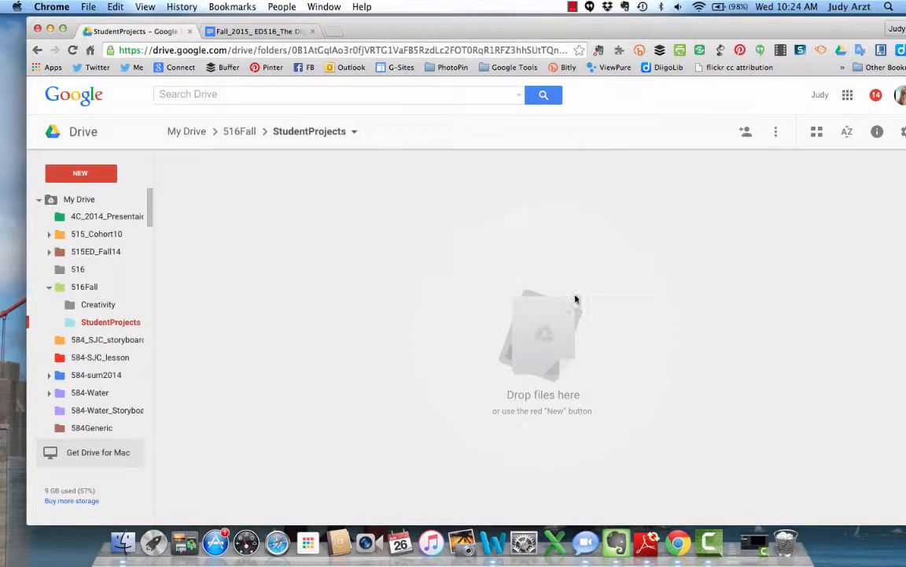
Step: Open the Creativity subfolder of 516Fall and change its folder color to purple
{"action": "left_click", "coordinate": [78, 306]}
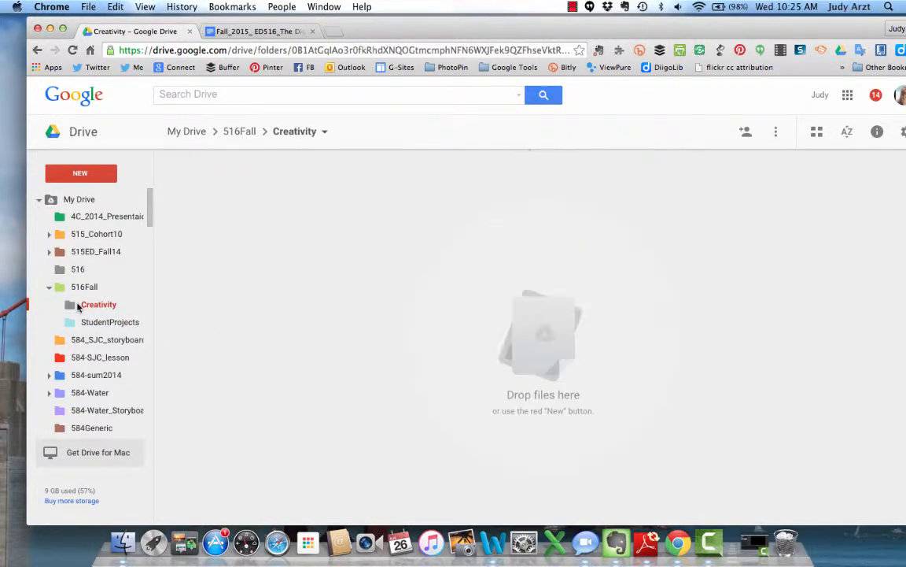
{"action": "left_click", "coordinate": [773, 134]}
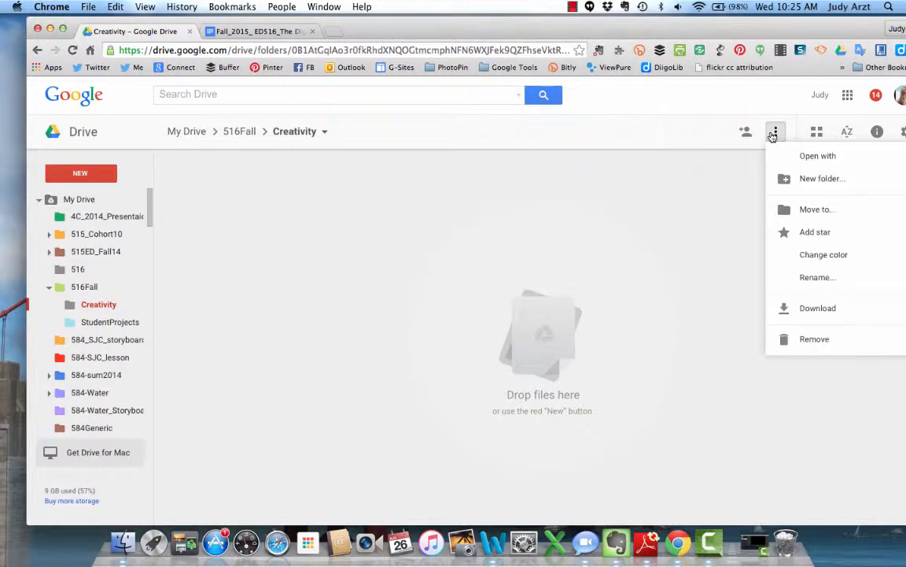
{"action": "mouse_move", "coordinate": [806, 262]}
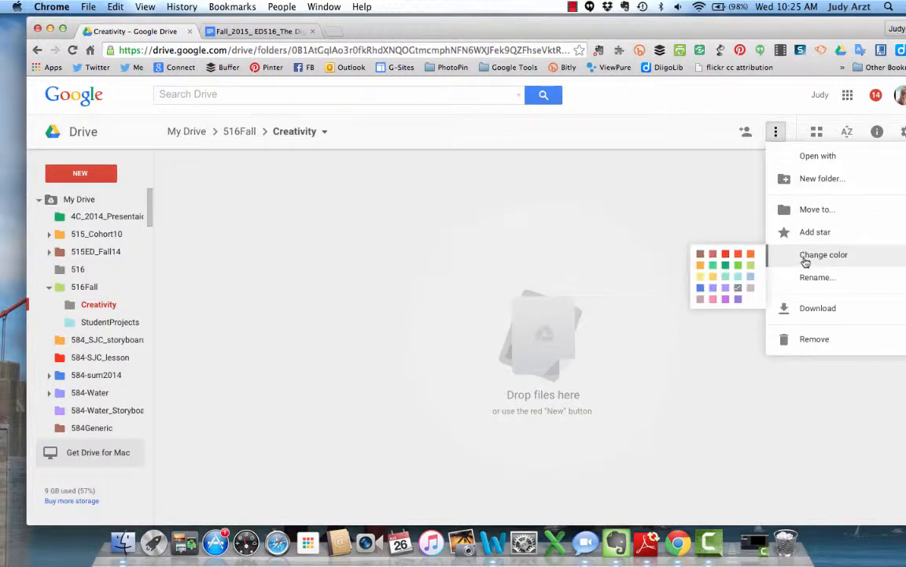
{"action": "left_click", "coordinate": [725, 299]}
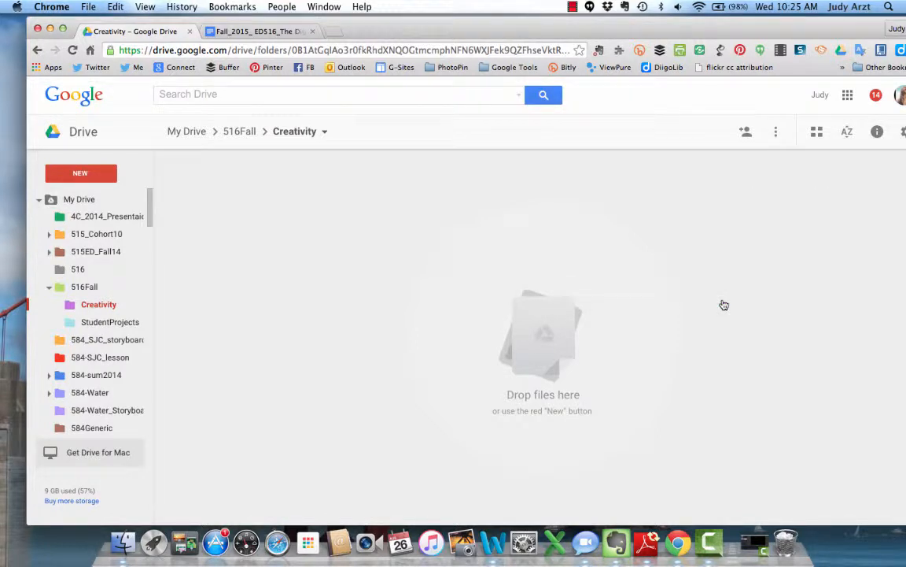